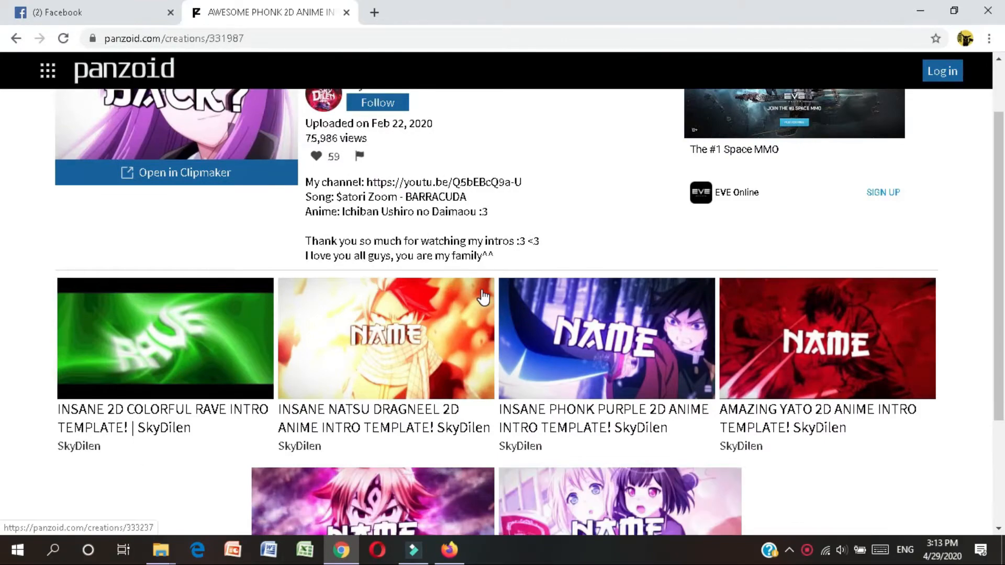
Open the AWESOME PHONK 2D ANIME INTRO TEMPLATE in Clipmaker from its Panzoid creation page
scroll(482, 296, "down", 2)
scroll(482, 297, "up", 1)
scroll(482, 297, "up", 2)
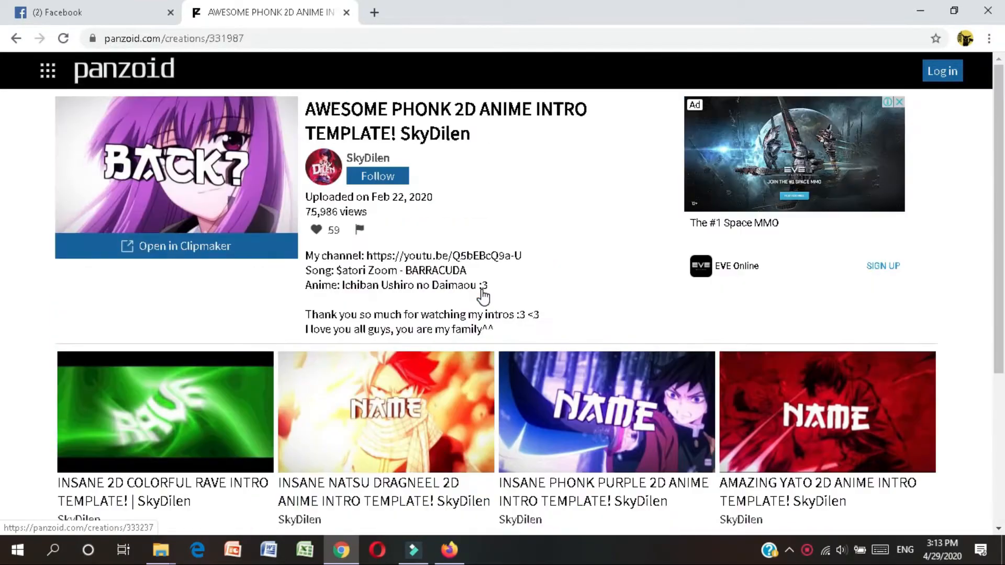
left_click(209, 252)
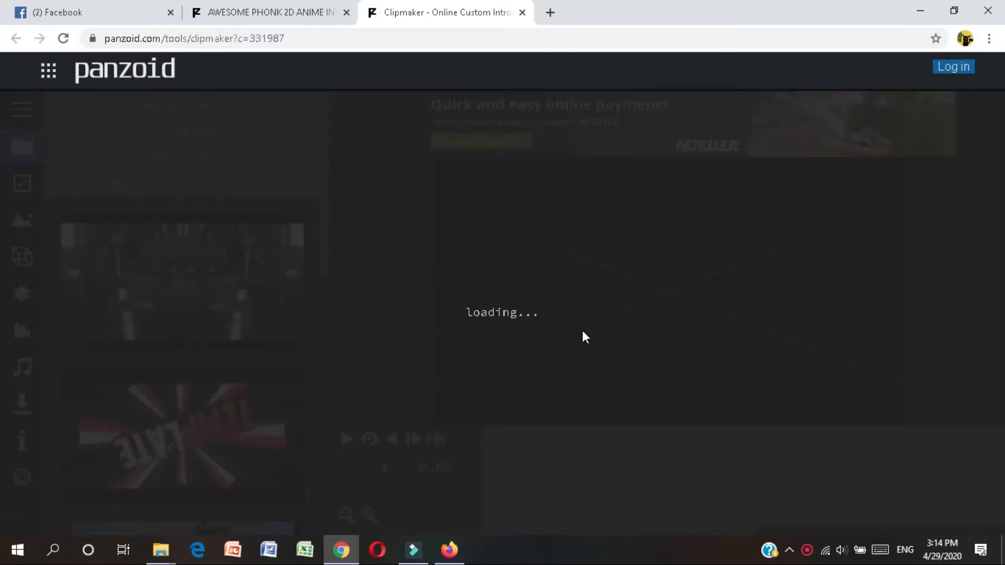
Play the purple-haired anime intro's preview a couple of times and pause it
left_click(347, 438)
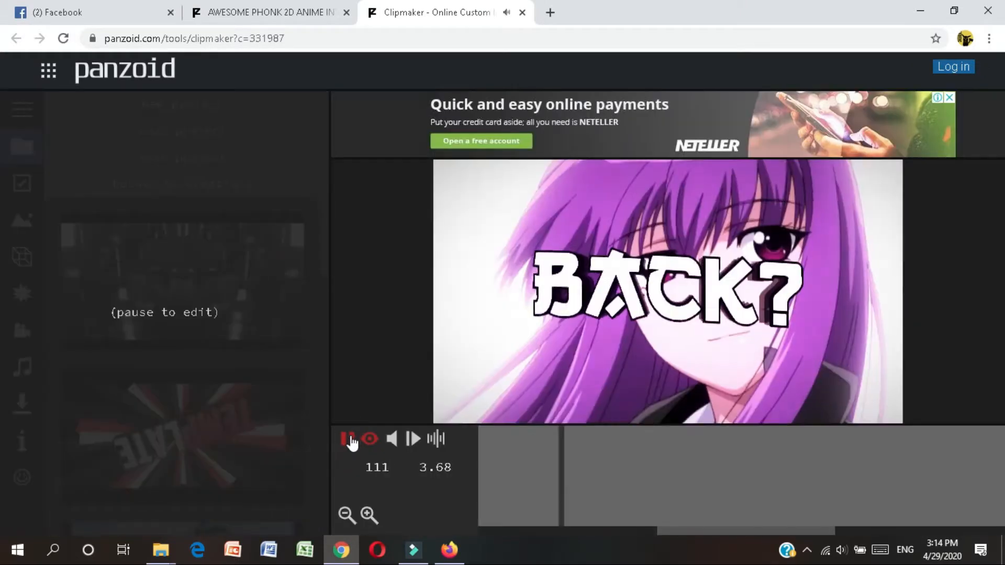
left_click(350, 439)
left_click(350, 440)
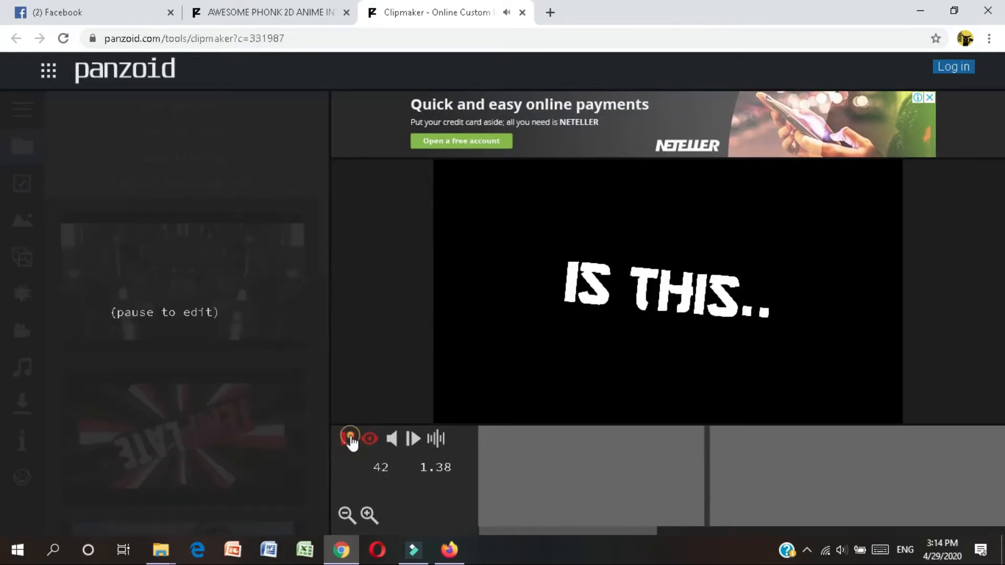
left_click(349, 440)
Load the masked-character NAME template from the creations list, leaving the current project unsaved, and play its preview
scroll(182, 311, "down", 4)
scroll(182, 310, "down", 5)
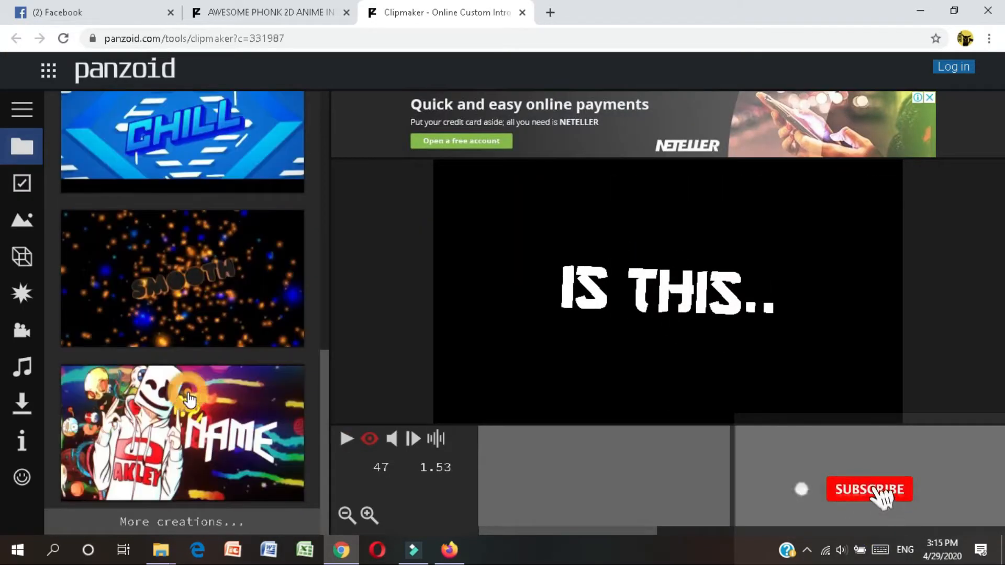
left_click(256, 335)
left_click(614, 124)
left_click(220, 426)
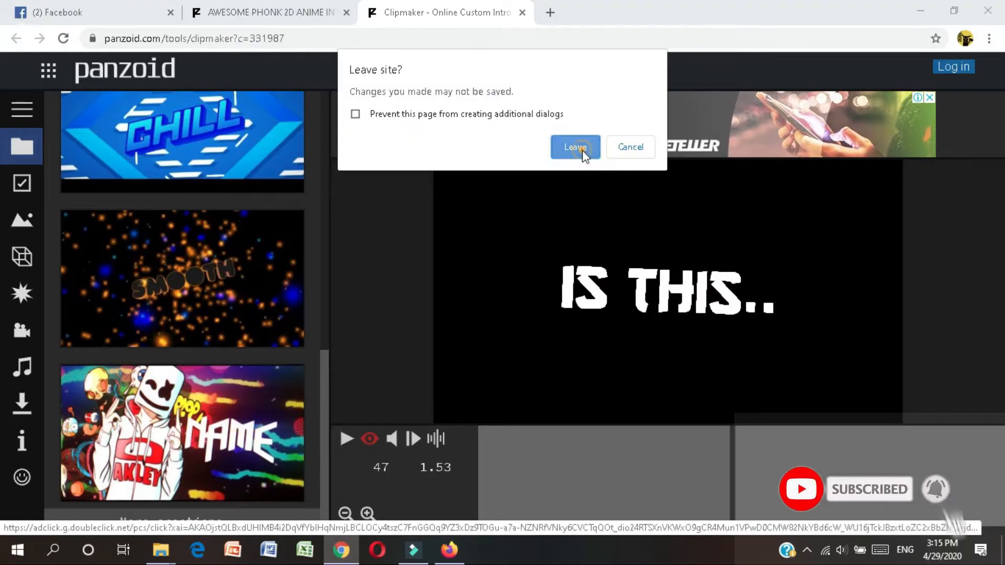
left_click(584, 151)
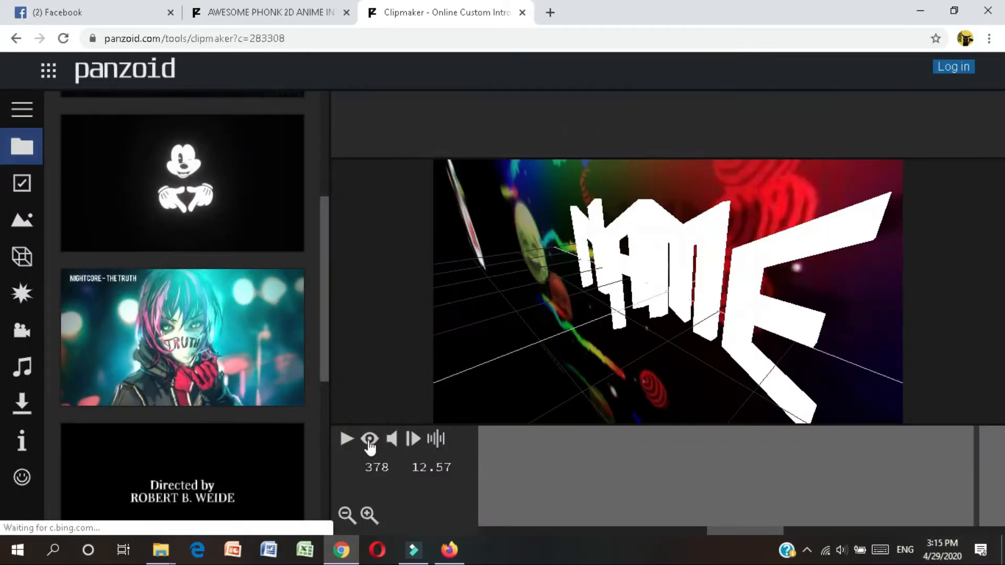
left_click(349, 441)
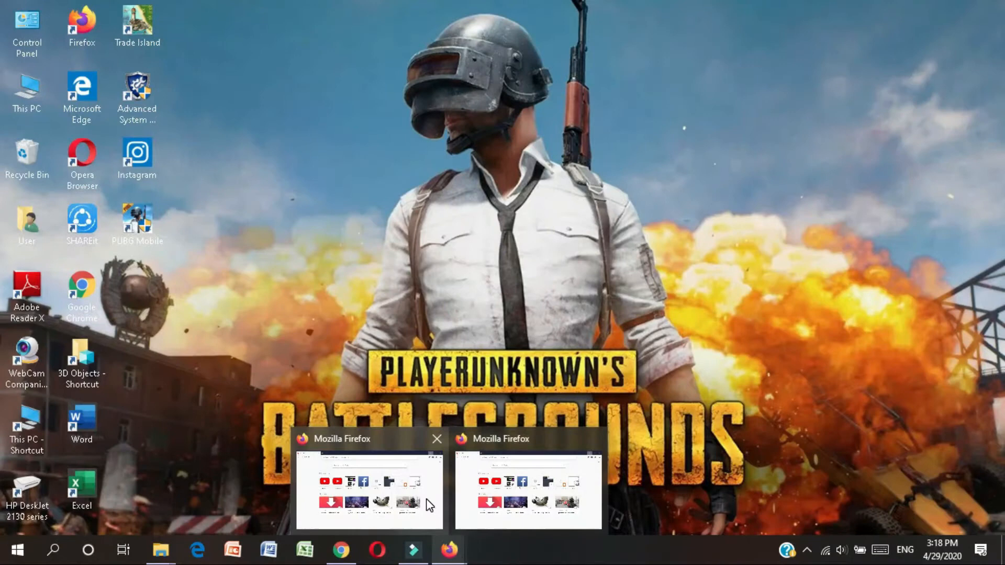
Switch to Firefox and open the Panzoid creations page
left_click(416, 500)
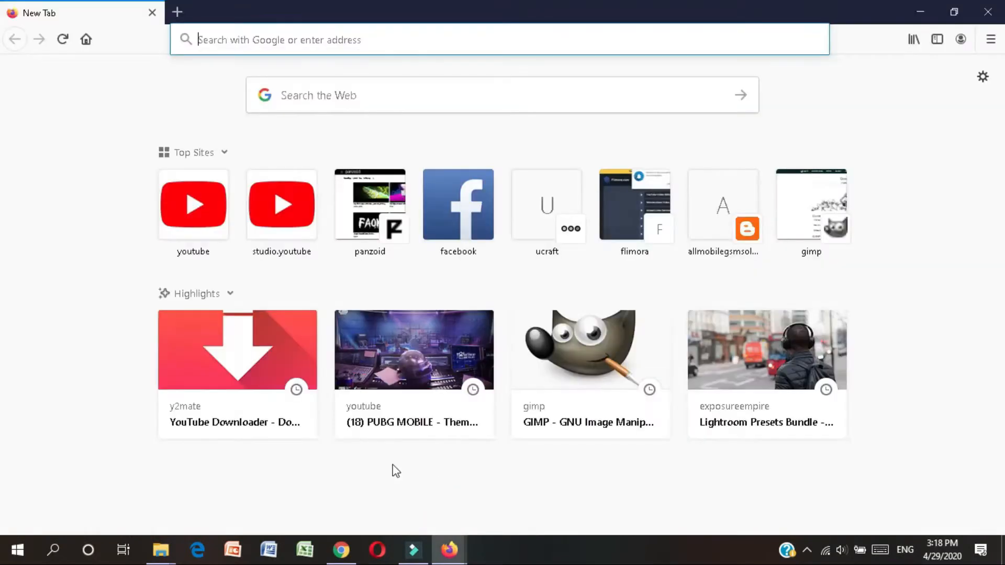
left_click(373, 256)
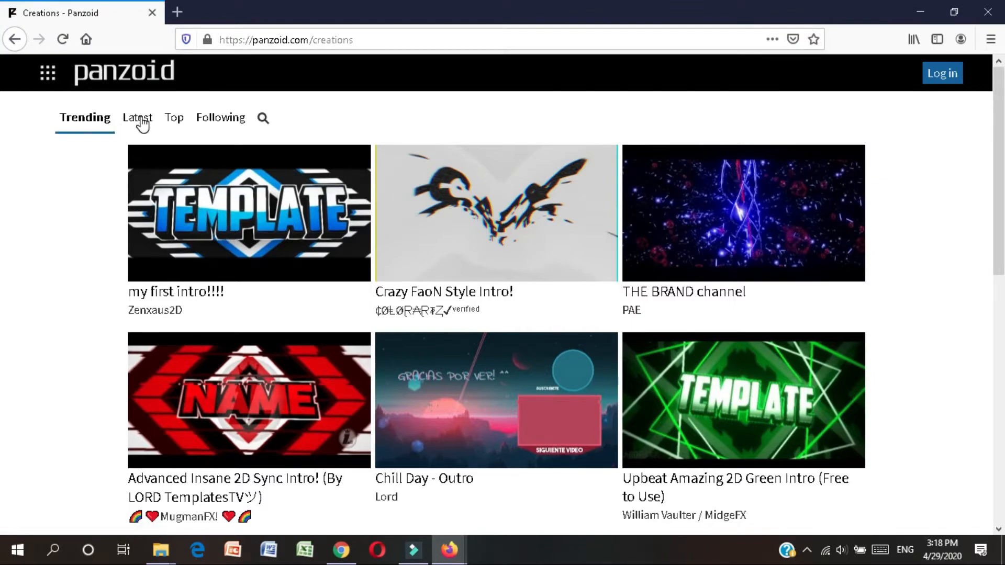
left_click(183, 124)
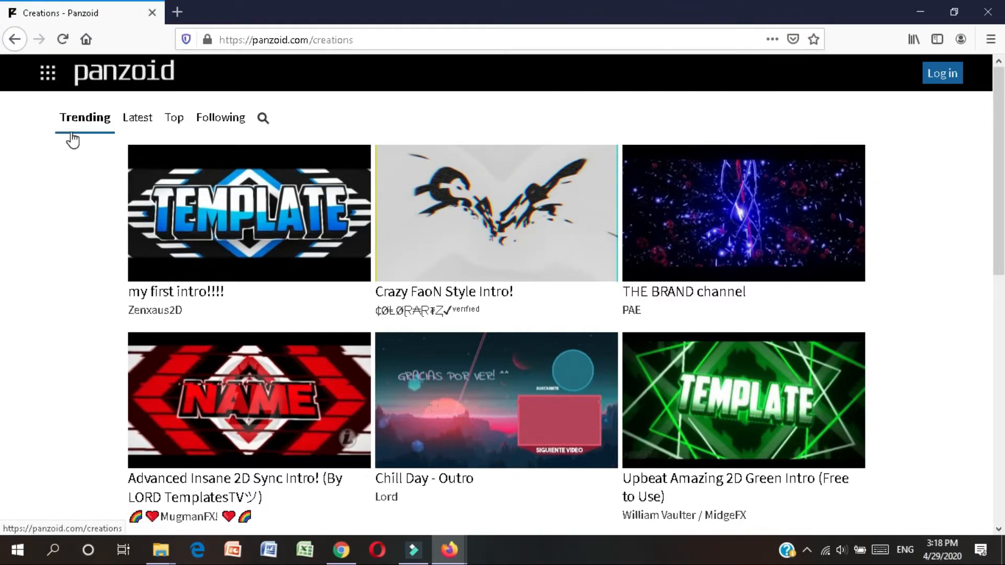
Browse the trending creations and open the INSANE NATSU DRAGNEEL 2D ANIME INTRO TEMPLATE page
scroll(529, 314, "down", 10)
scroll(507, 289, "down", 12)
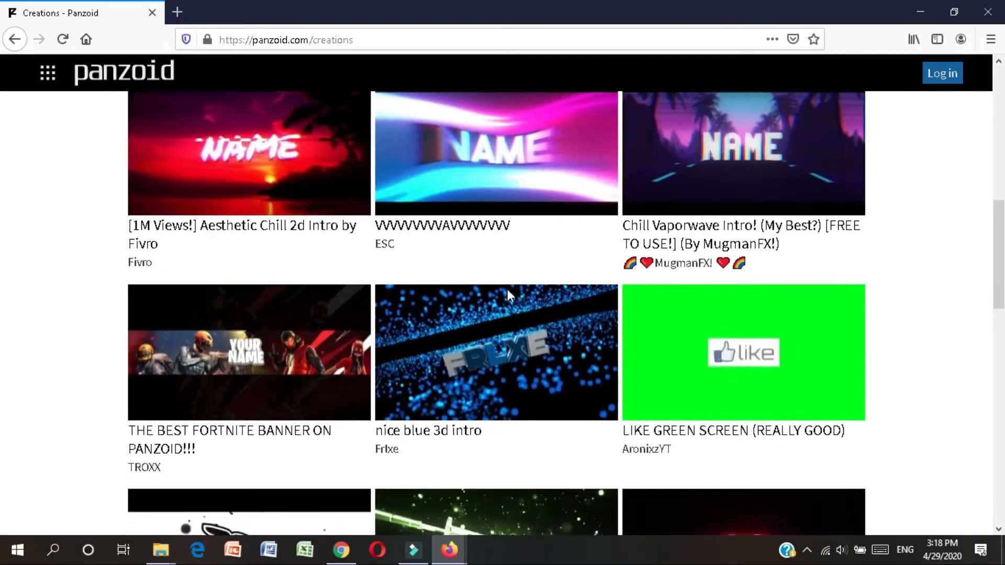
scroll(507, 290, "down", 6)
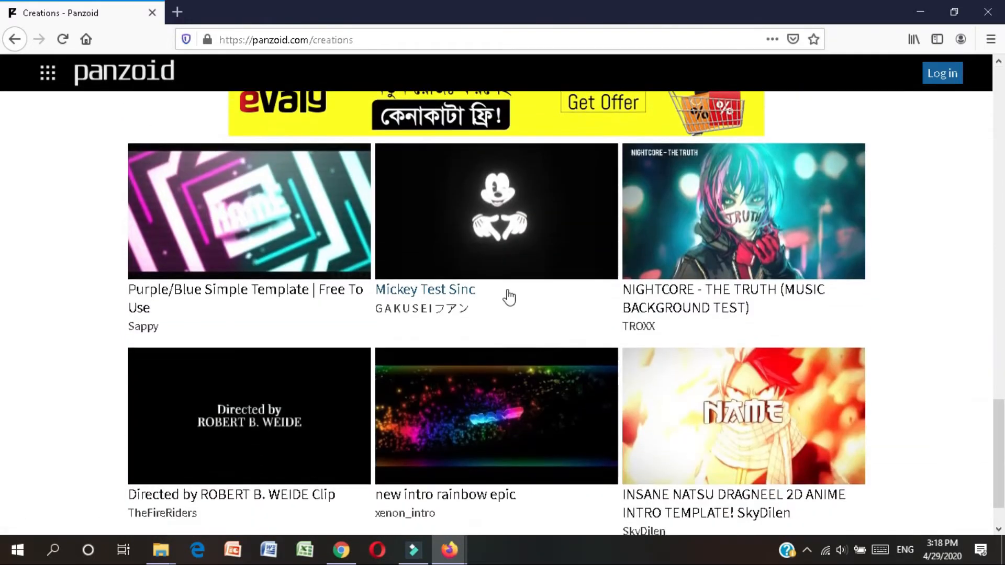
left_click(740, 281)
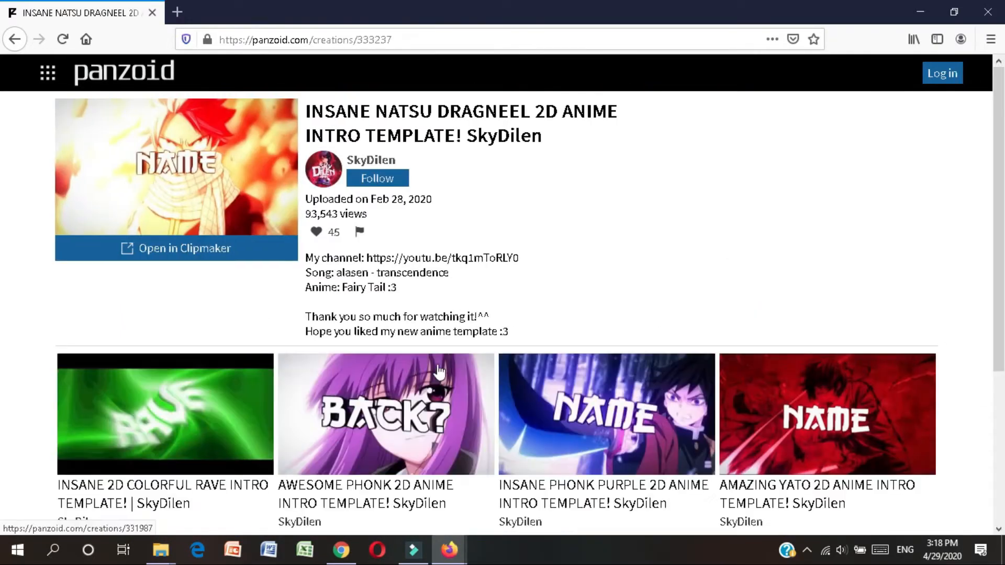
Open the related AWESOME PHONK 2D ANIME INTRO TEMPLATE and load it in Clipmaker
scroll(314, 319, "down", 3)
scroll(376, 316, "up", 2)
left_click(407, 338)
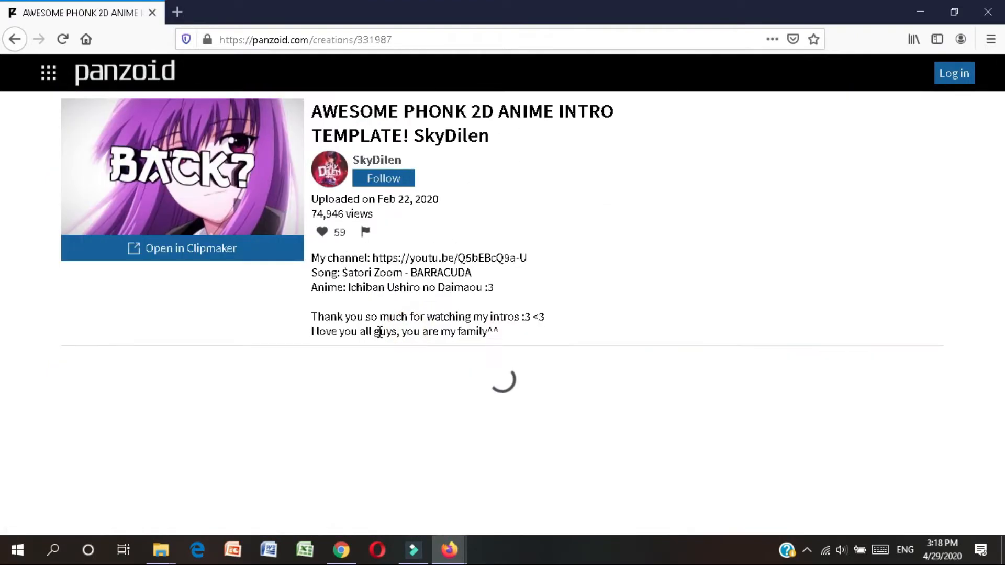
left_click(226, 255)
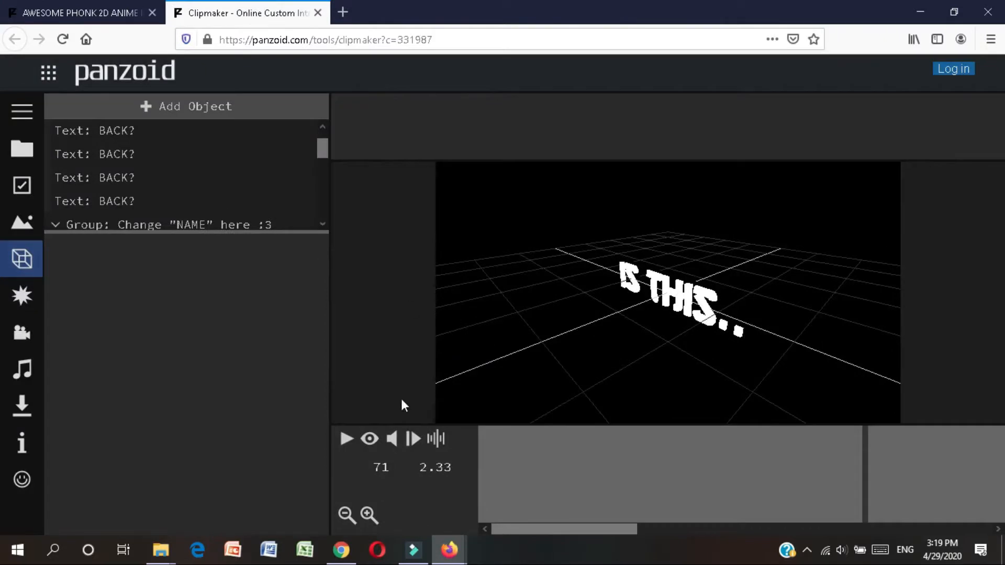
Preview the intro through the camera view, pause it, and return to the free 3D view
left_click(370, 439)
left_click(349, 440)
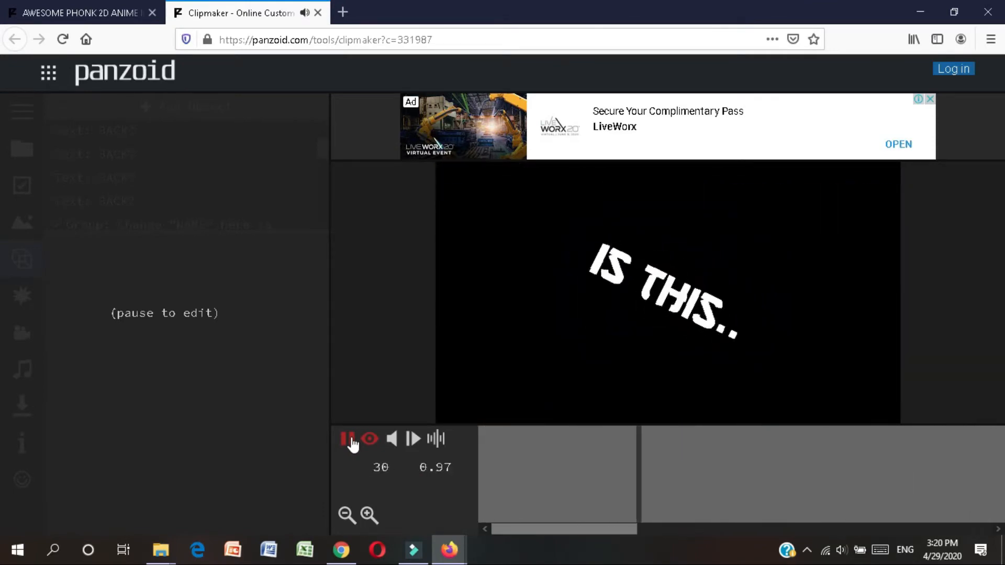
left_click(350, 441)
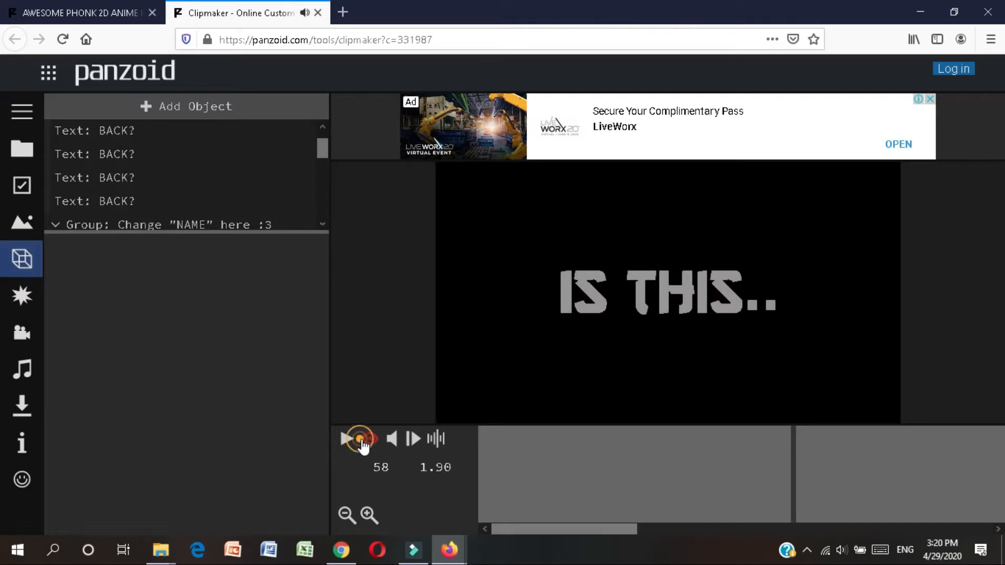
left_click(363, 441)
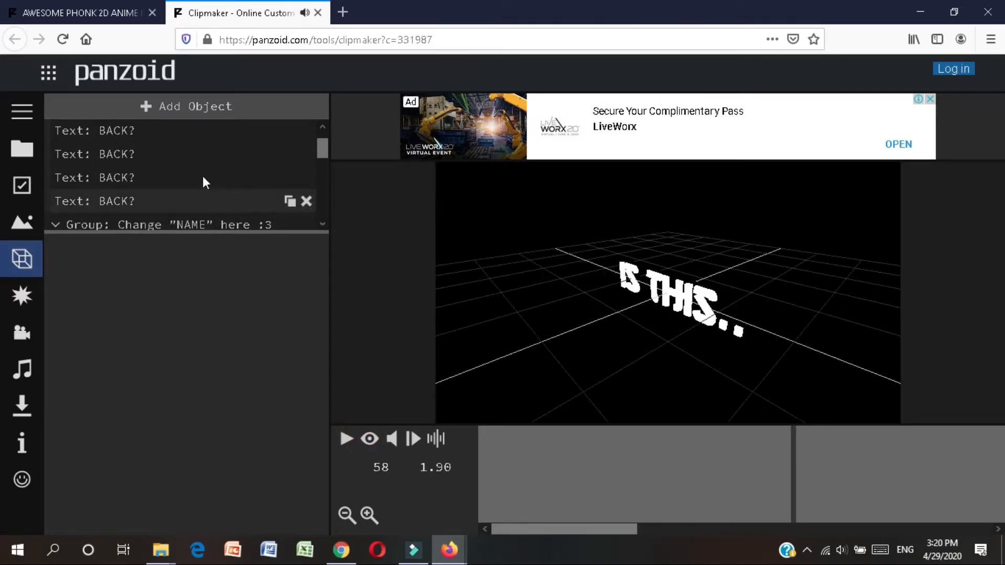
Change the first BACK? text in the name group to EXOTIC and set its font to The Bold Font
scroll(203, 176, "up", 1)
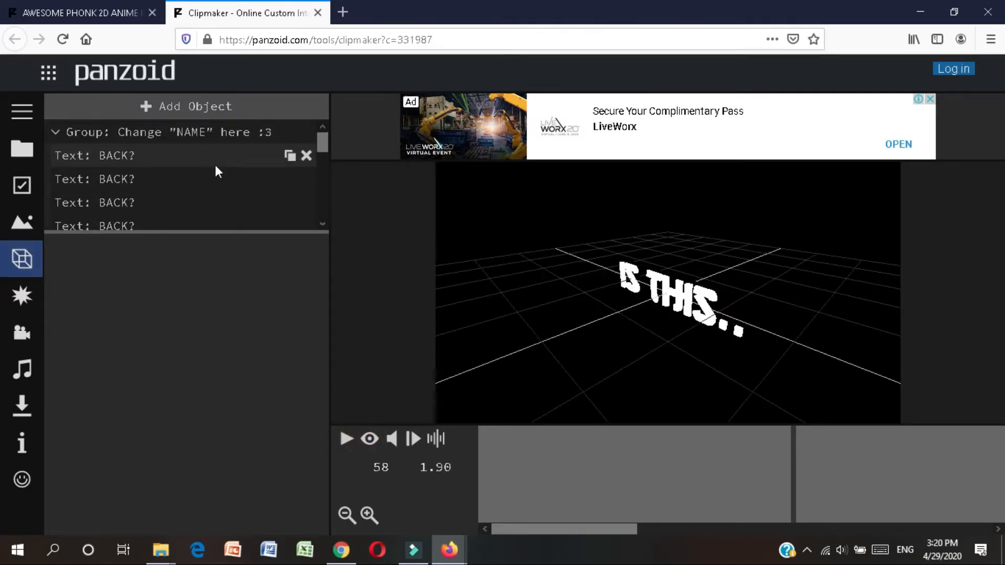
scroll(215, 165, "down", 5)
scroll(215, 164, "up", 5)
left_click(184, 163)
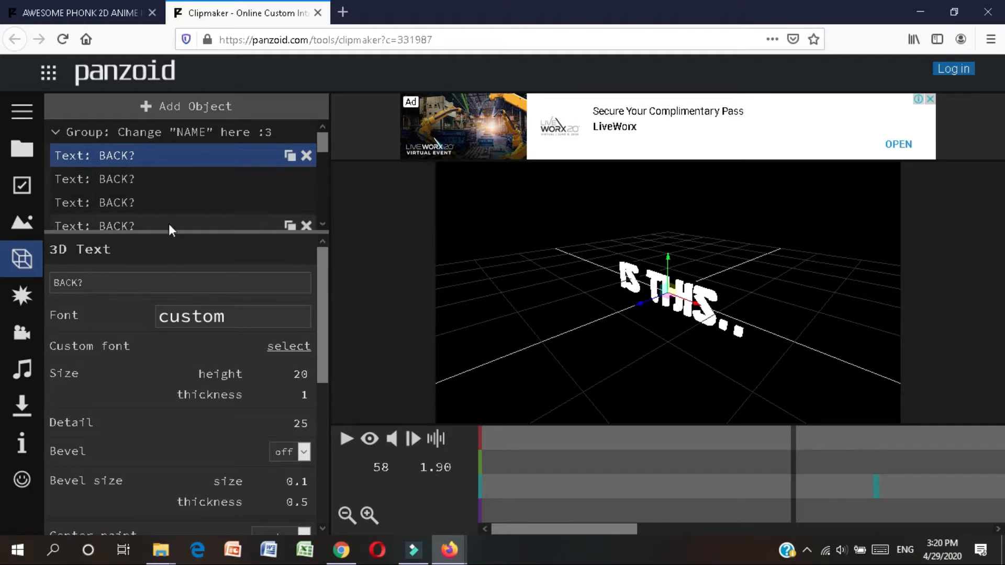
left_click(136, 283)
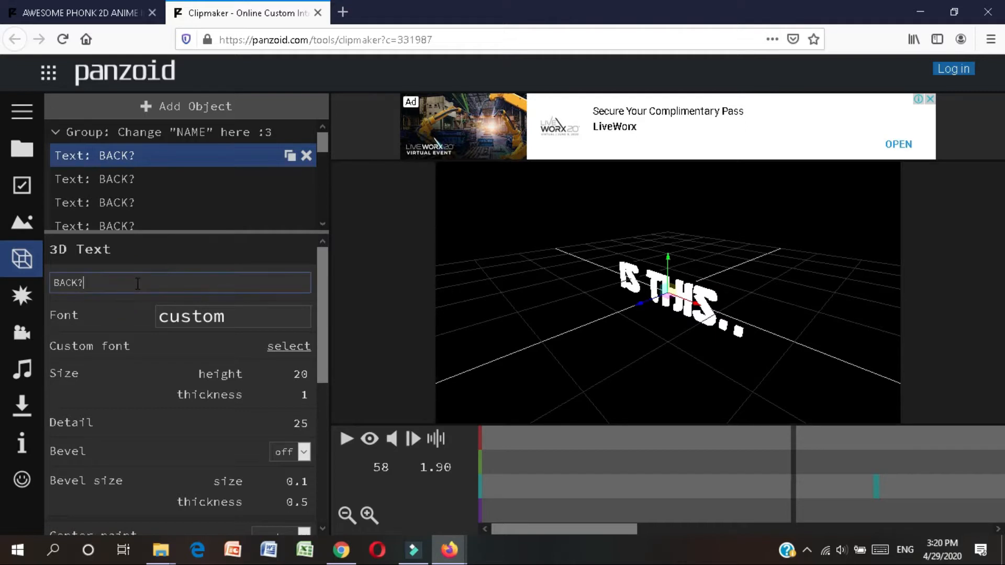
key("BackSpace")
key("BackSpace")
key("BackSpace")
key("BackSpace")
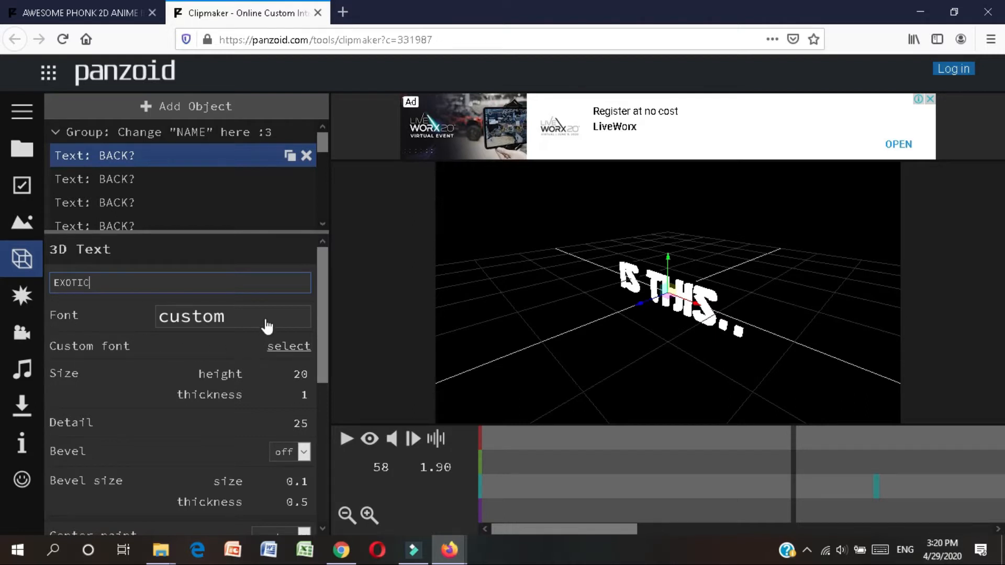
left_click(243, 320)
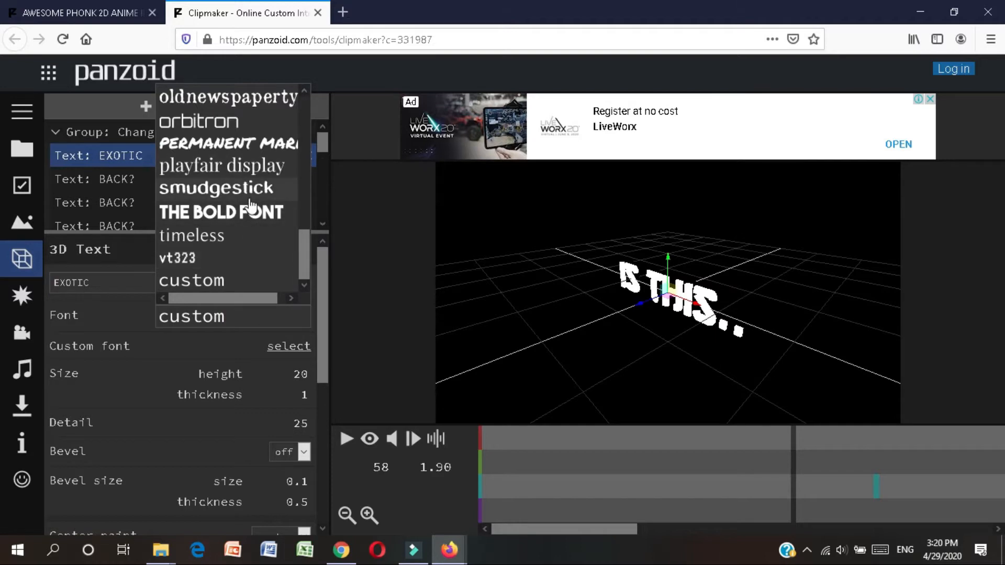
left_click(245, 214)
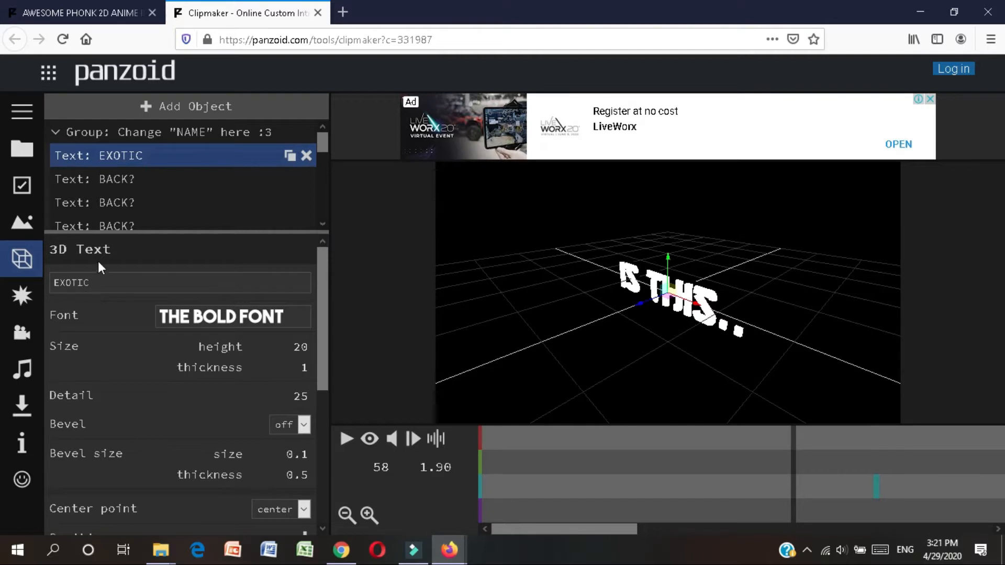
Change the second BACK? text to EXOTIC and set its font to The Bold Font
left_click(146, 178)
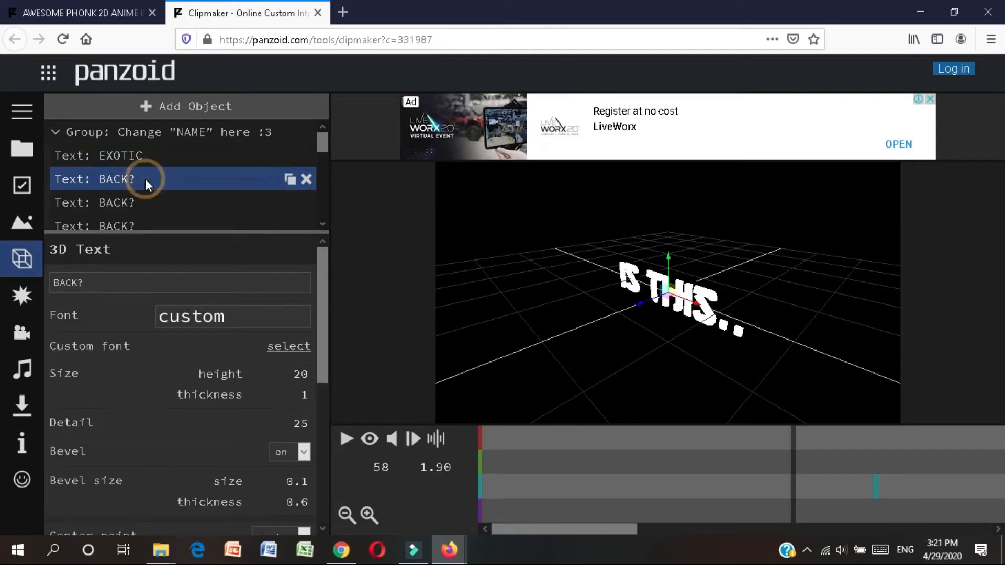
left_click(127, 283)
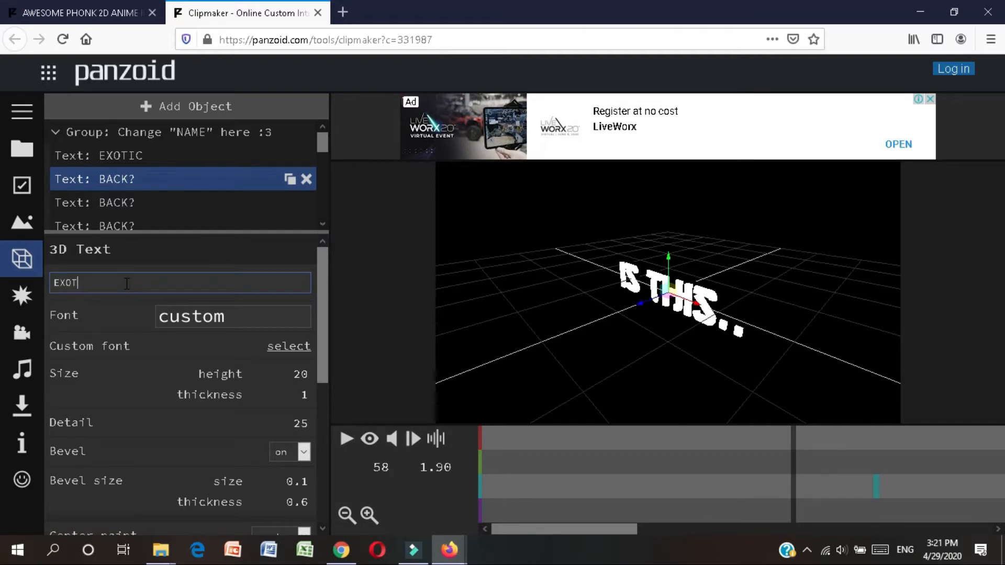
left_click(233, 317)
left_click(191, 209)
Clear the third BACK? text and try to fill it with the wording from the second text
left_click(157, 180)
double_click(72, 283)
left_click(143, 203)
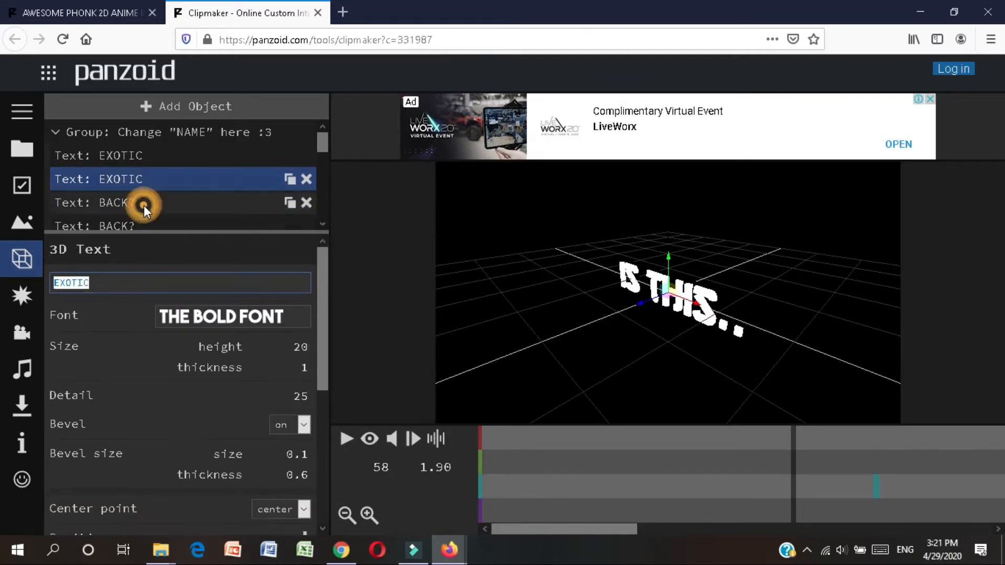
left_click(111, 284)
key("BackSpace")
key("BackSpace")
key("BackSpace")
key("BackSpace")
key("BackSpace")
right_click(111, 287)
left_click(124, 318)
Copy EXOTIC from the second text object and paste it into the third one
left_click(131, 179)
double_click(72, 283)
key("ctrl+c")
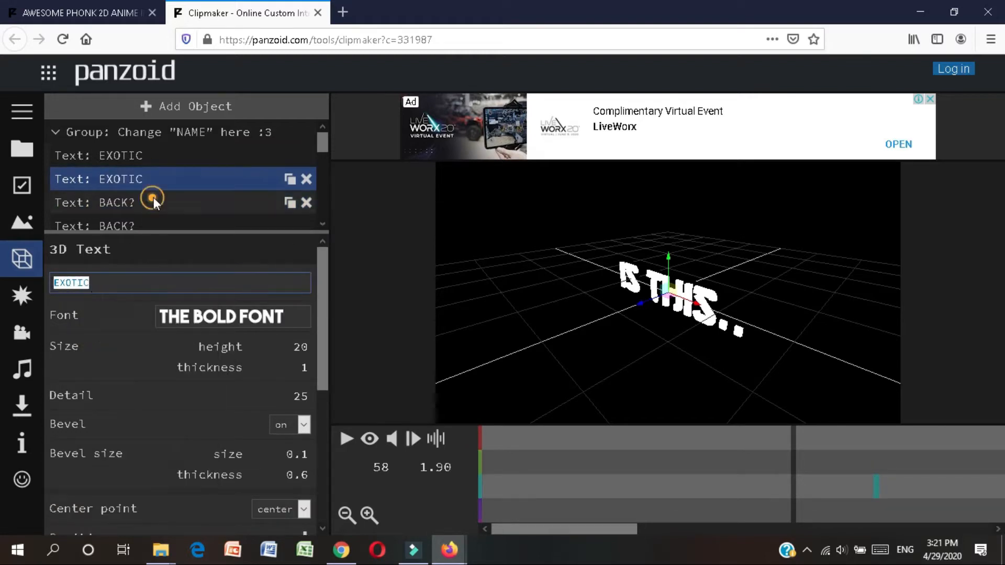
left_click(153, 203)
right_click(76, 285)
left_click(112, 348)
Replace the fourth BACK? text with the copied EXOTIC and set its font to The Bold Font
left_click(157, 226)
right_click(146, 283)
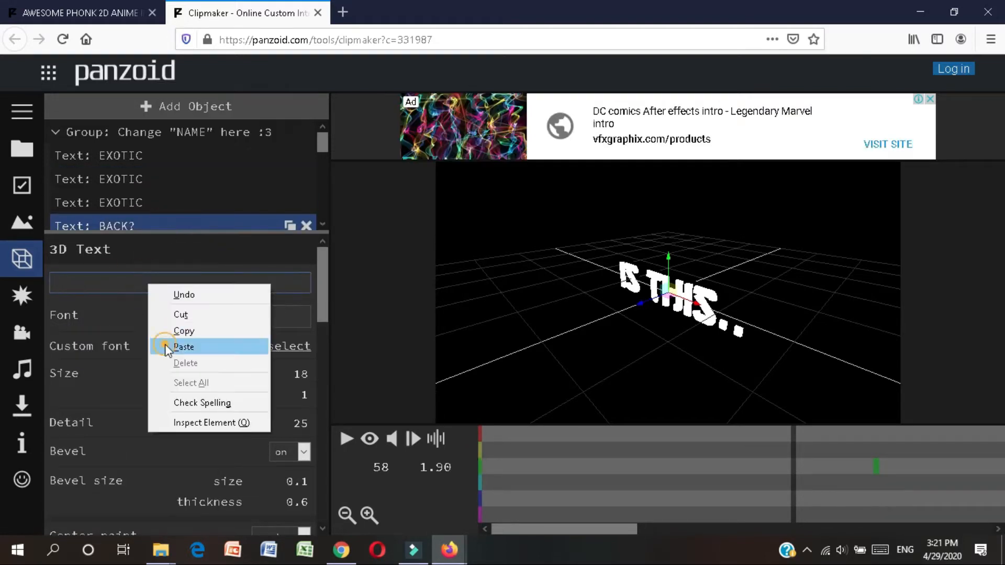
left_click(164, 345)
left_click(243, 319)
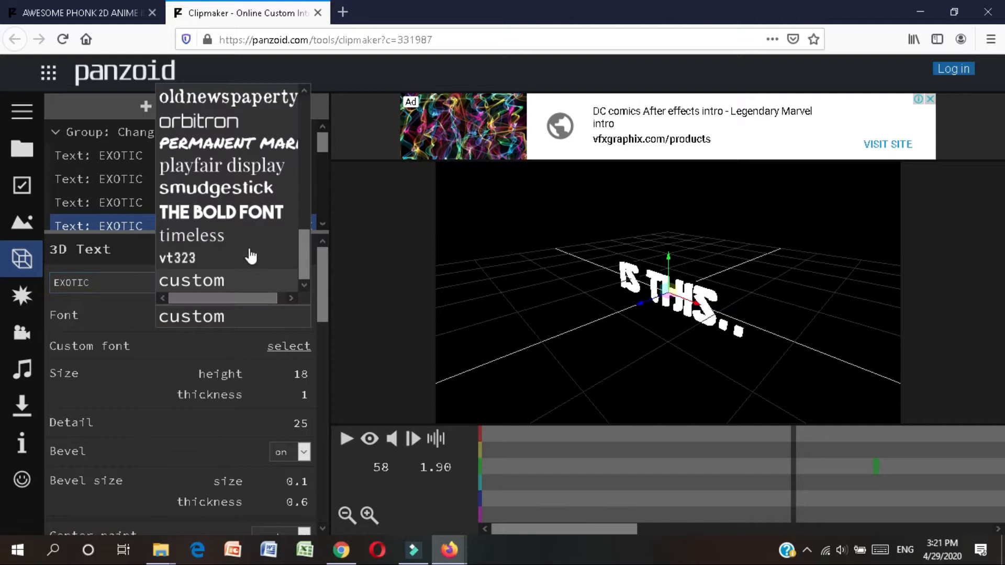
left_click(252, 216)
Replace the first YES! text in the next name group with the copied EXOTIC
scroll(206, 212, "down", 3)
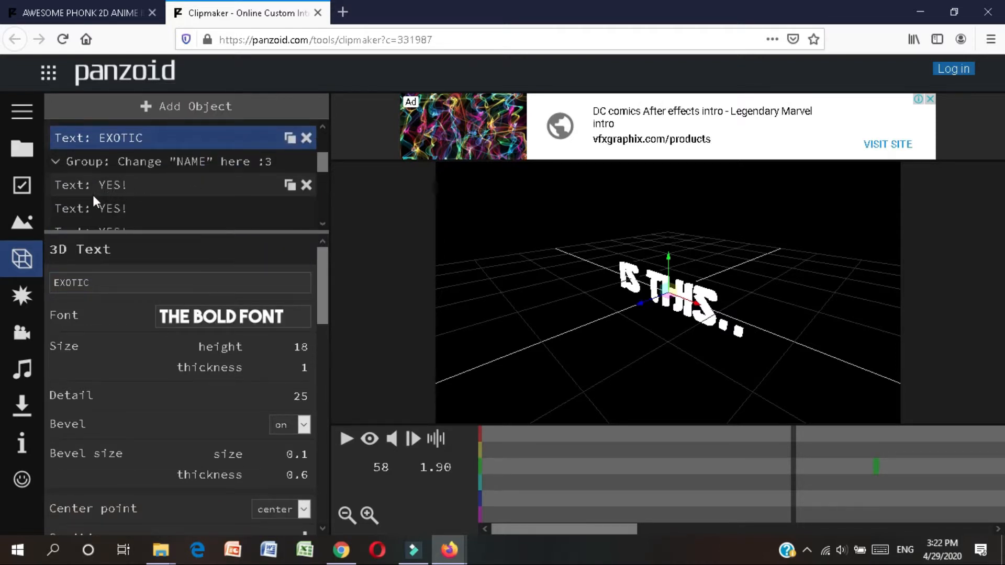
left_click(146, 185)
left_click(155, 282)
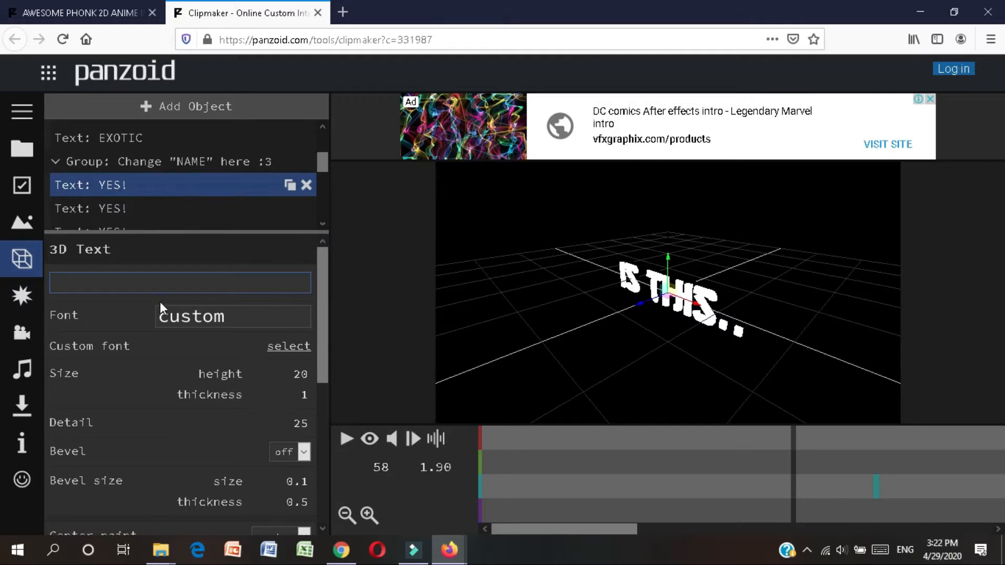
right_click(161, 284)
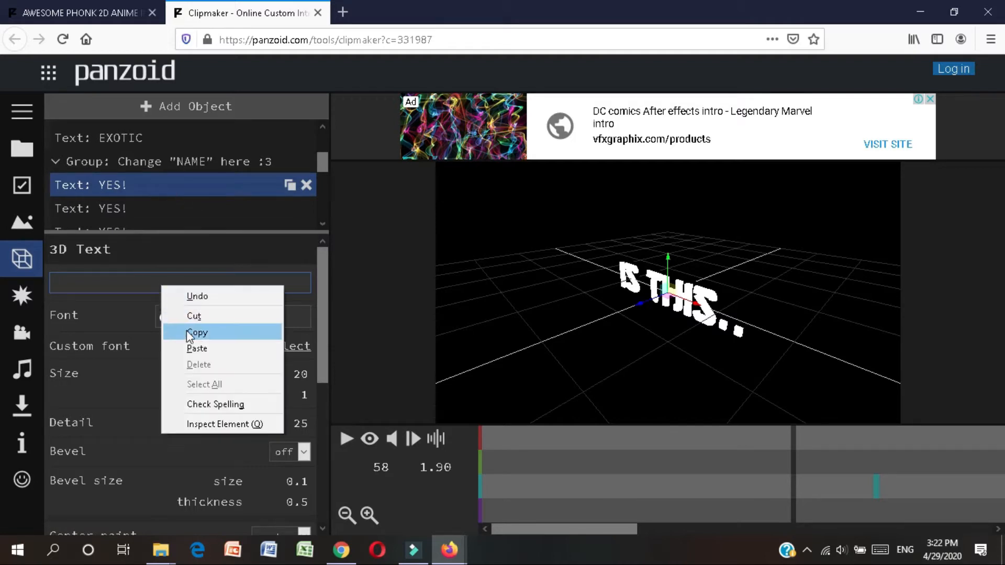
left_click(187, 347)
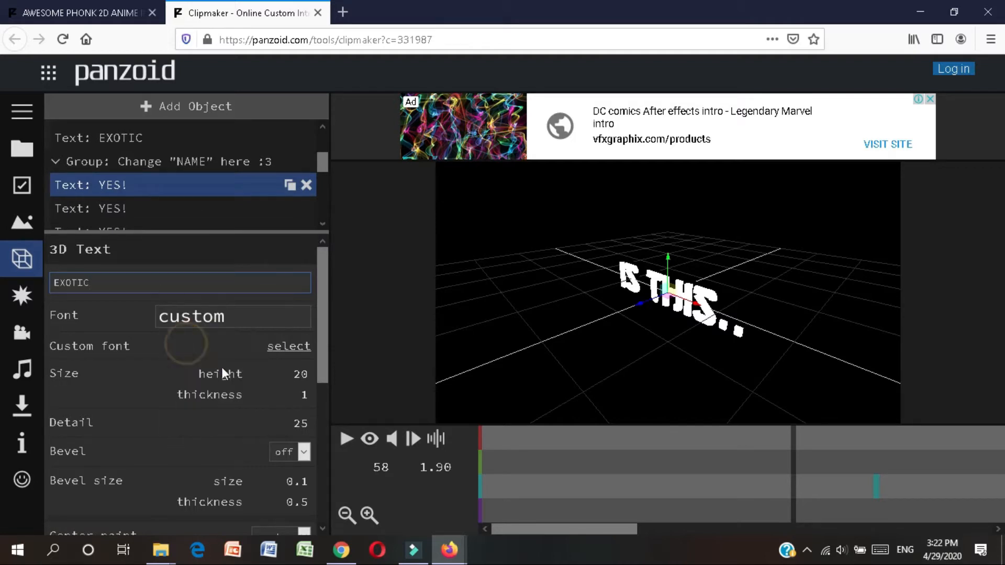
Set the first name text's font to The Bold Font and replace the next YES! texts with EXOTIC in the same font
left_click(245, 320)
left_click(218, 214)
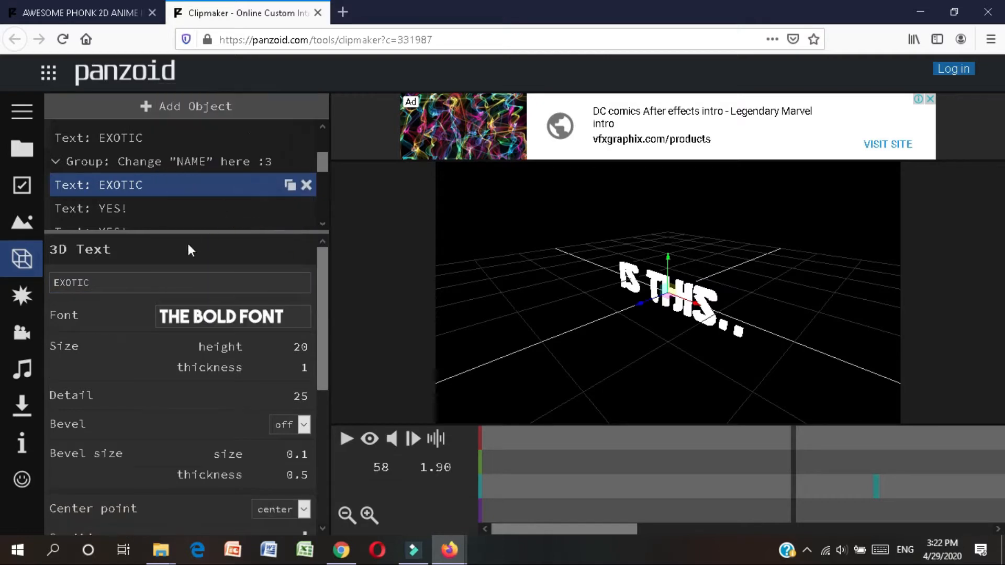
left_click(167, 209)
left_click(142, 284)
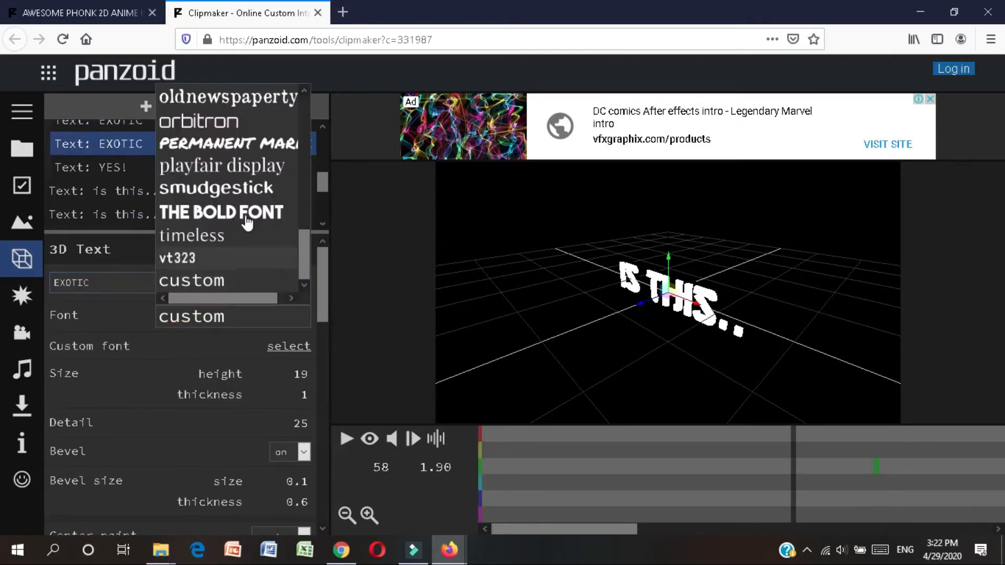
Replace the last YES! text and both "is this.." texts below the group with EXOTIC in The Bold Font
type("!")
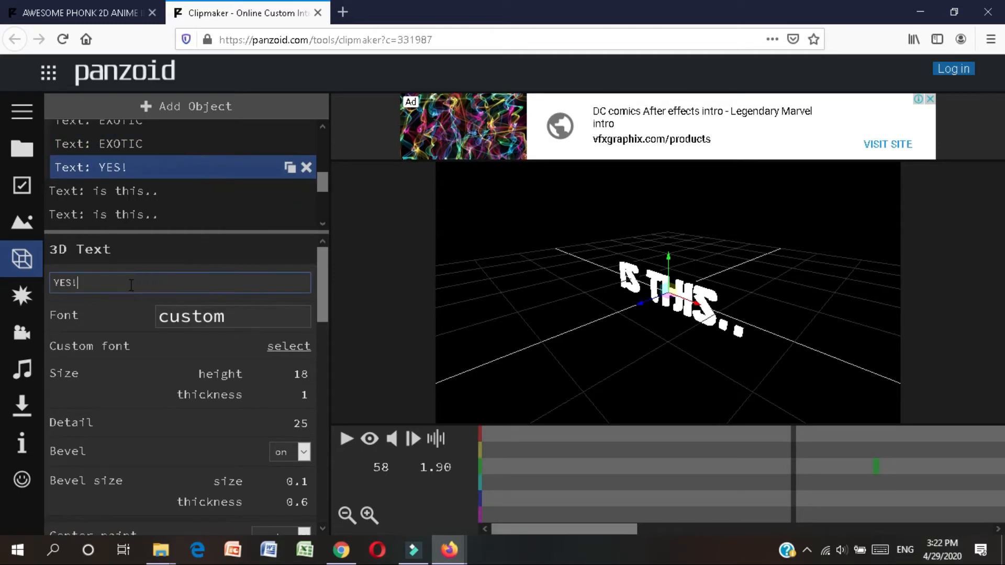
right_click(133, 285)
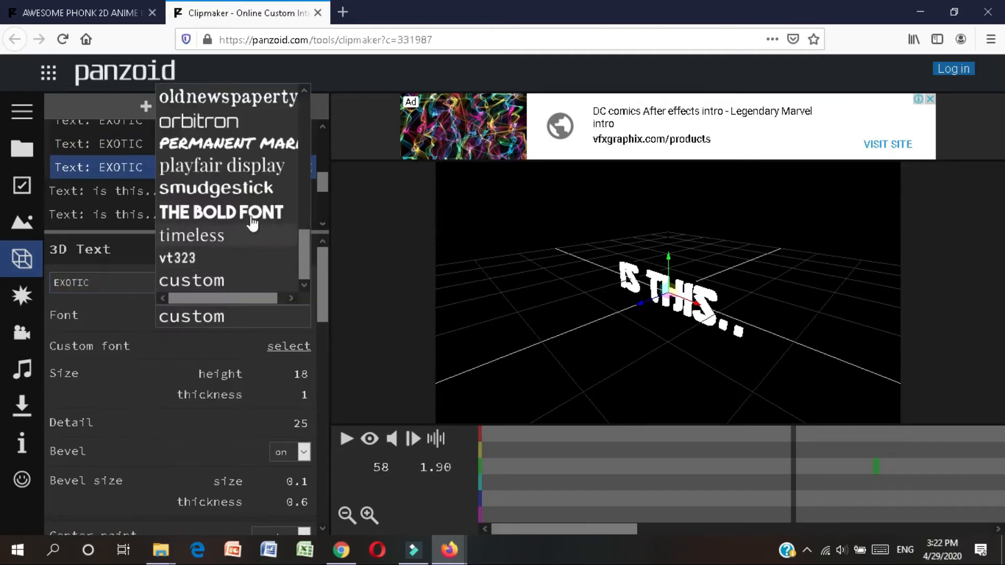
left_click(251, 217)
left_click(181, 198)
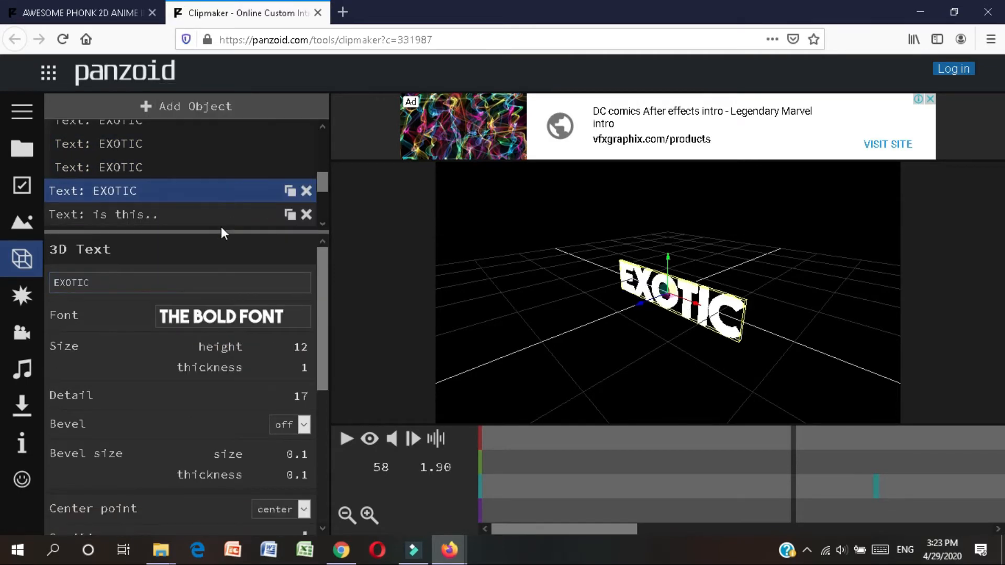
left_click(221, 221)
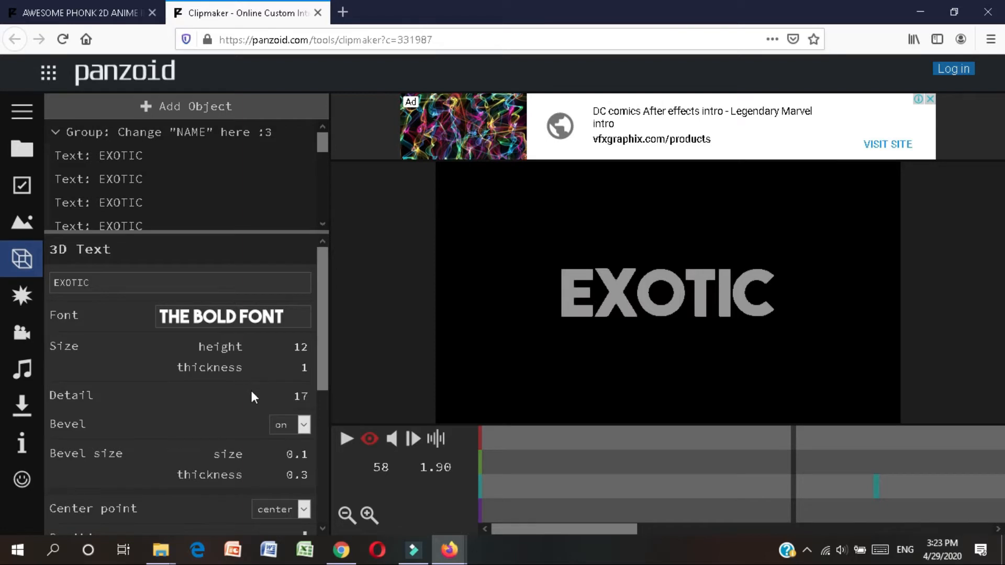
Change the single colour of the second EXOTIC text below the name group to the muted purple #985cb2
scroll(251, 390, "down", 5)
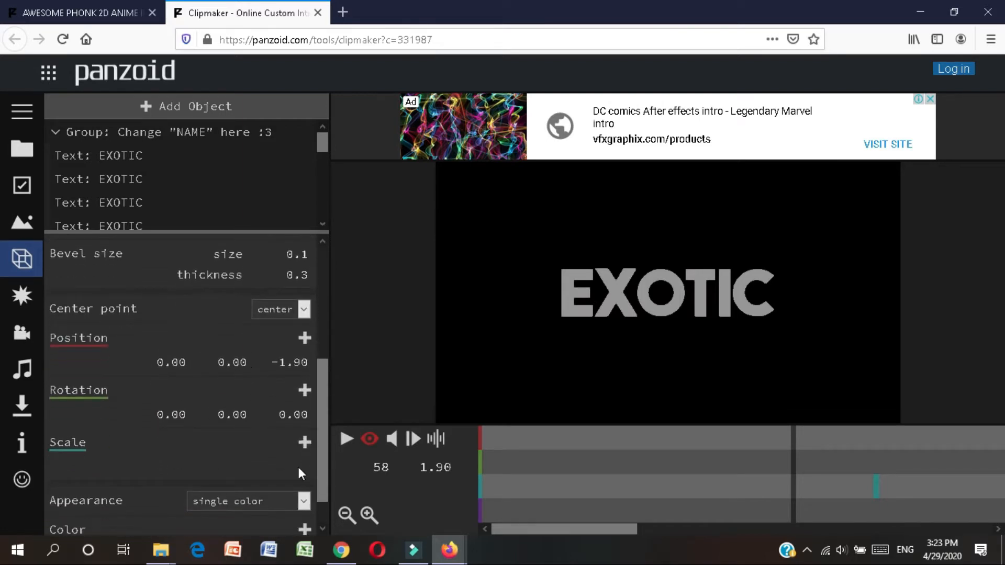
scroll(240, 461, "down", 1)
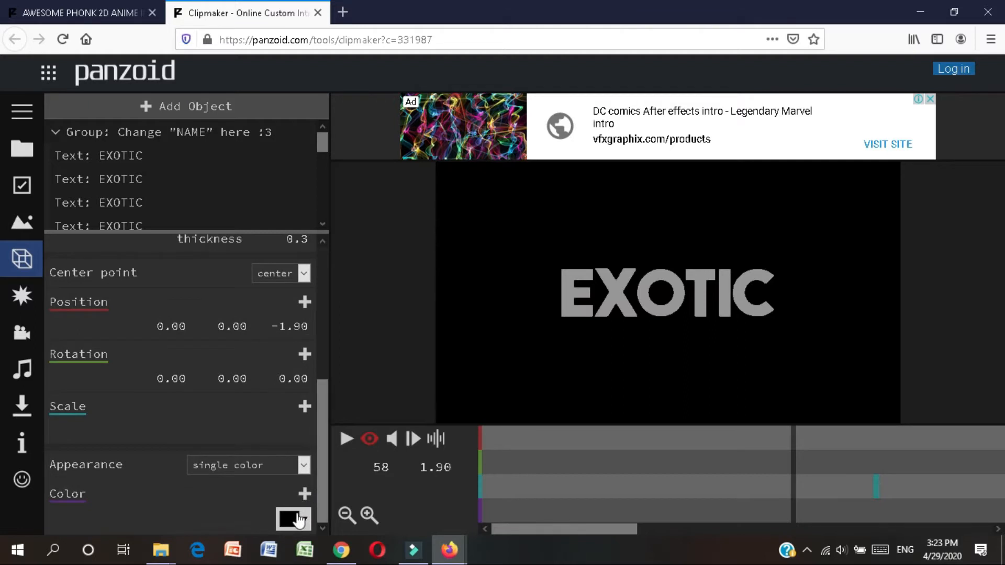
scroll(291, 476, "up", 6)
scroll(291, 472, "down", 6)
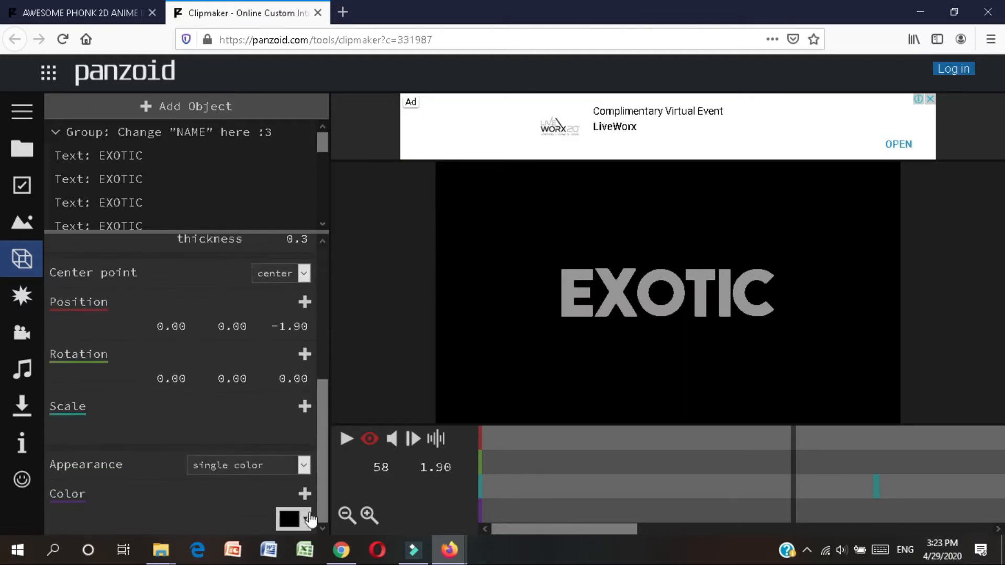
left_click(302, 517)
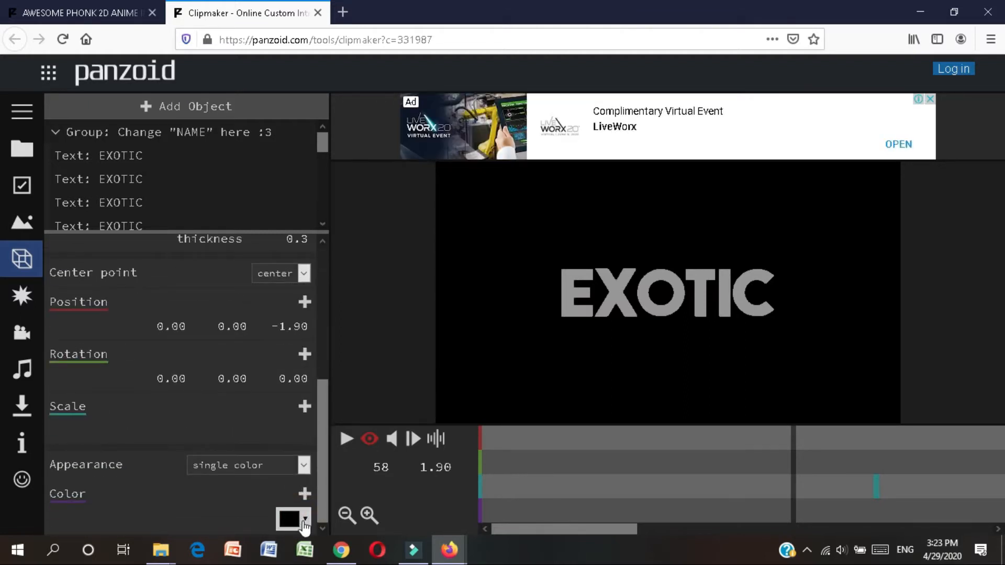
left_click(302, 518)
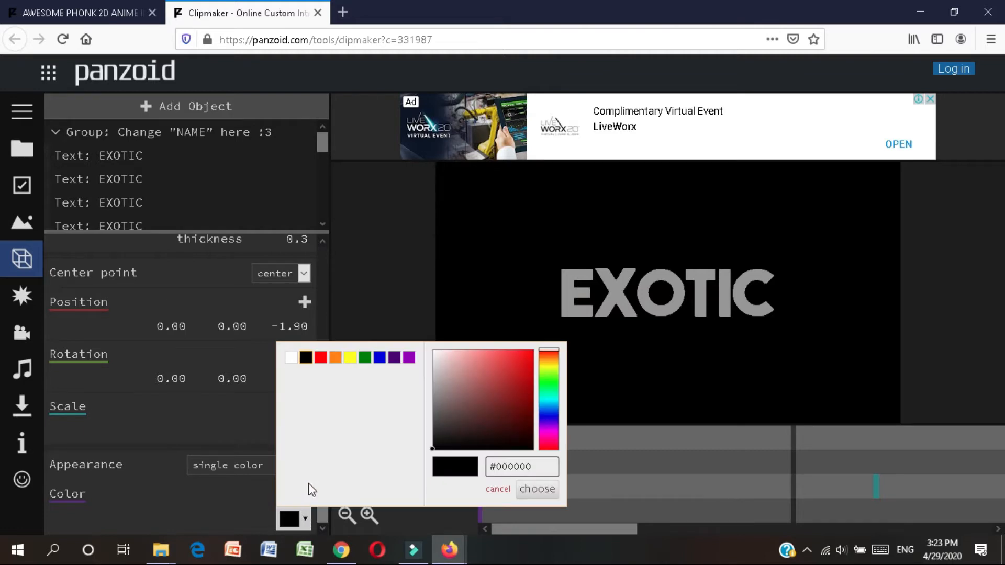
left_click(408, 357)
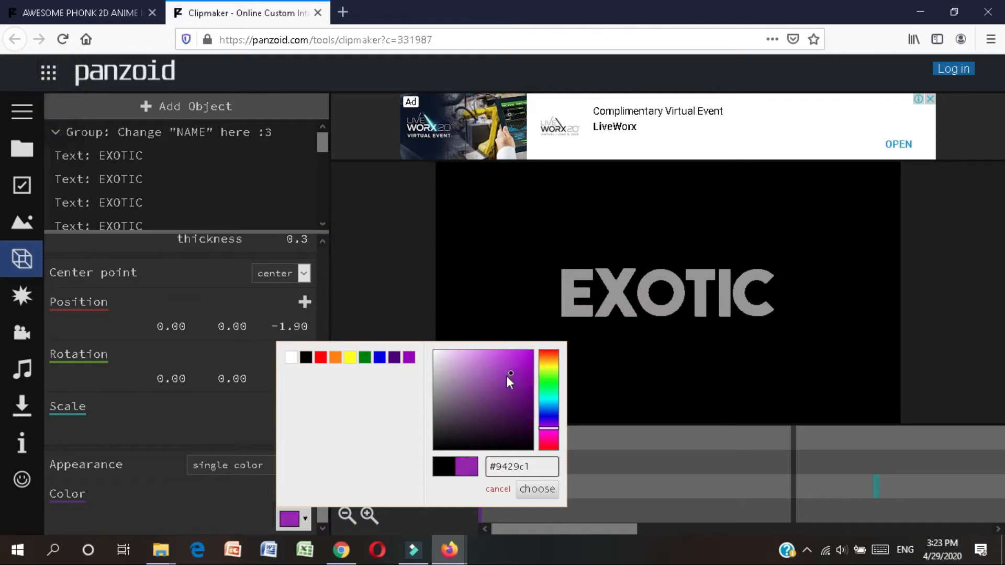
left_click(486, 387)
left_click_drag(482, 390, 482, 381)
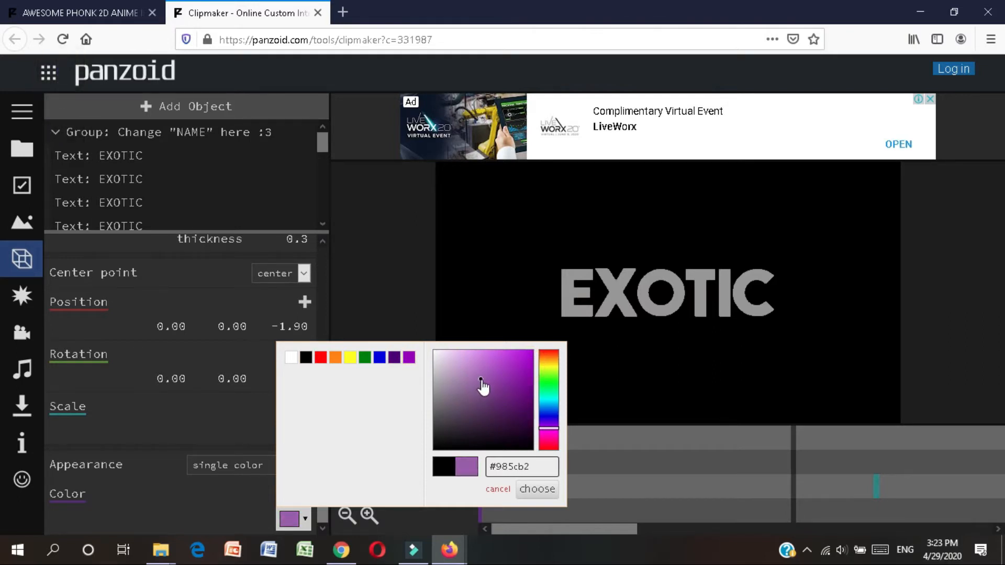
left_click(537, 490)
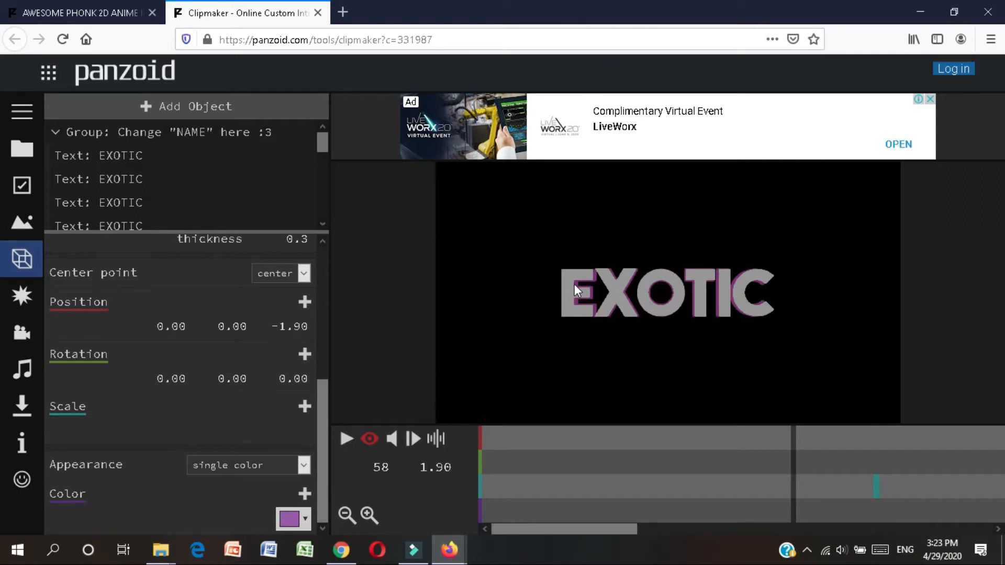
Review the colour settings of the last text in the second name group and play back the intro preview
scroll(228, 318, "up", 3)
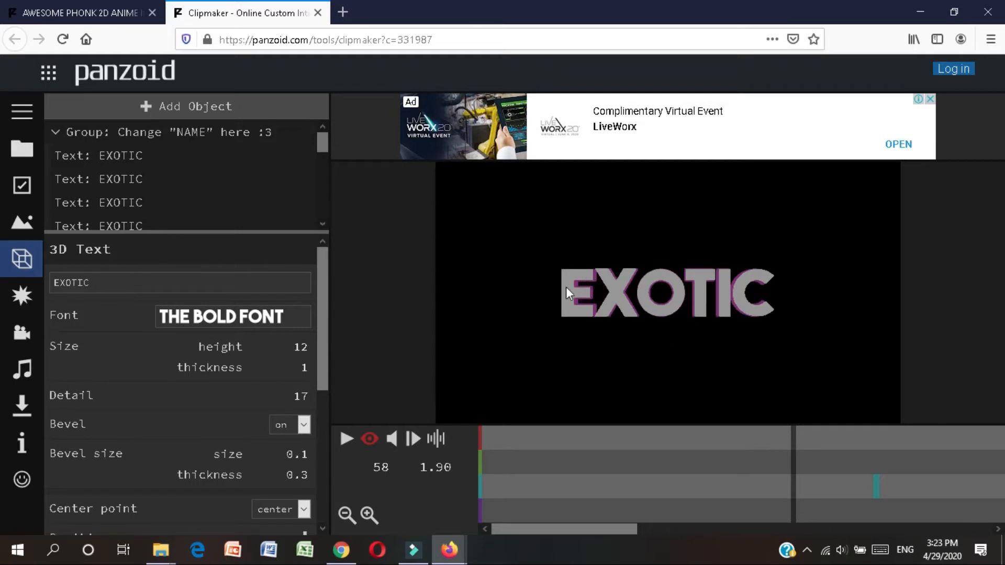
scroll(265, 158, "down", 5)
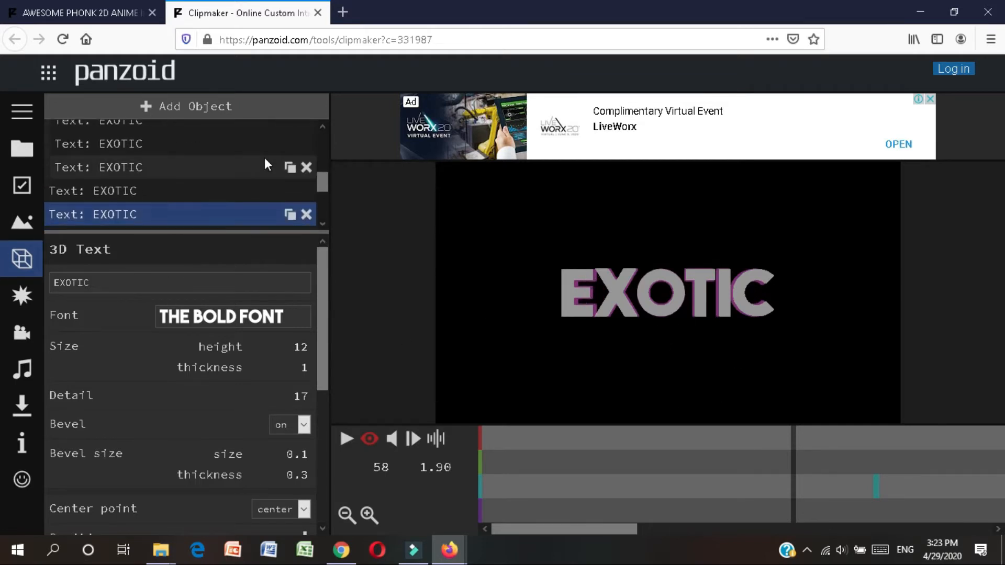
left_click(245, 194)
scroll(283, 341, "down", 5)
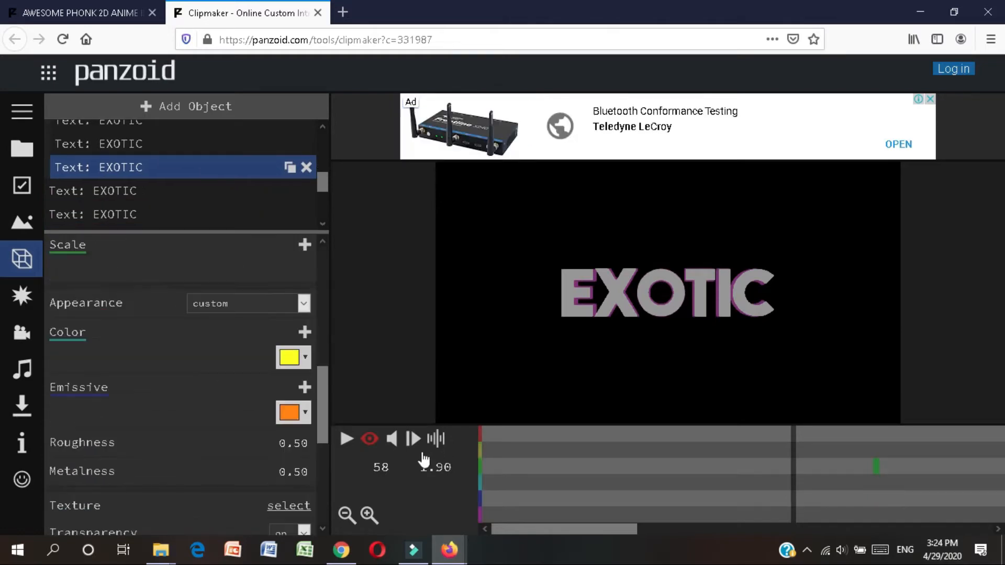
left_click(346, 439)
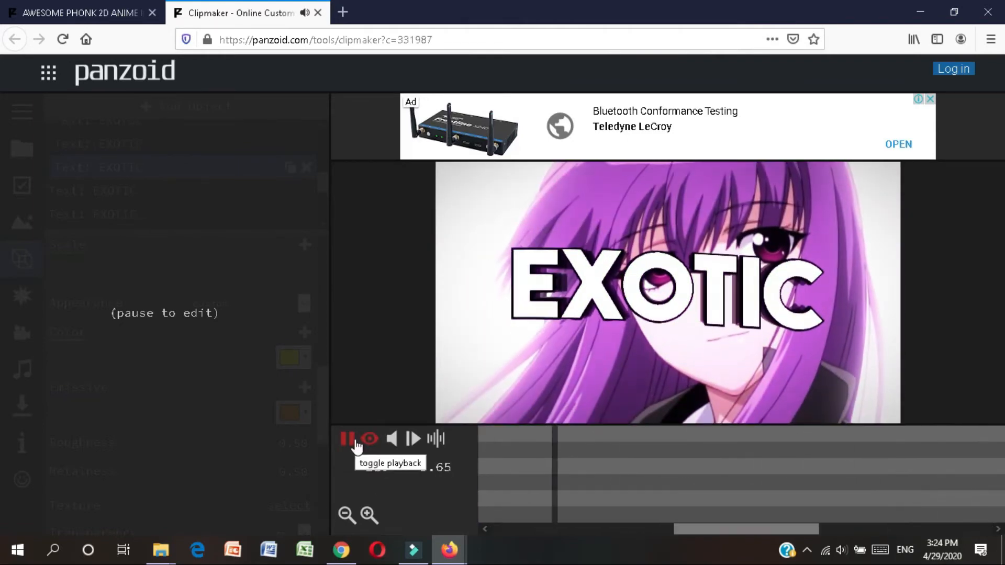
left_click(356, 444)
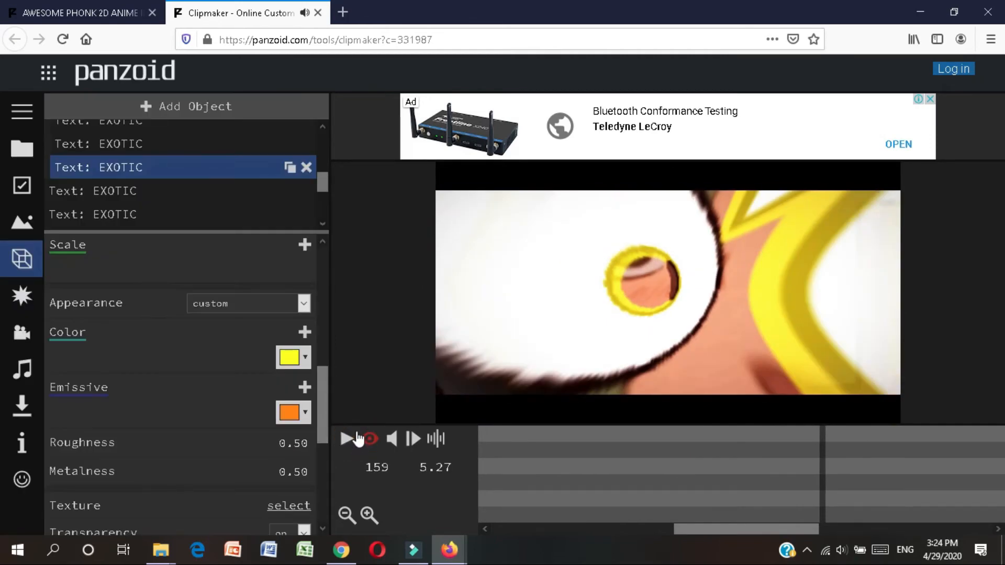
scroll(129, 338, "down", 2)
scroll(161, 334, "up", 8)
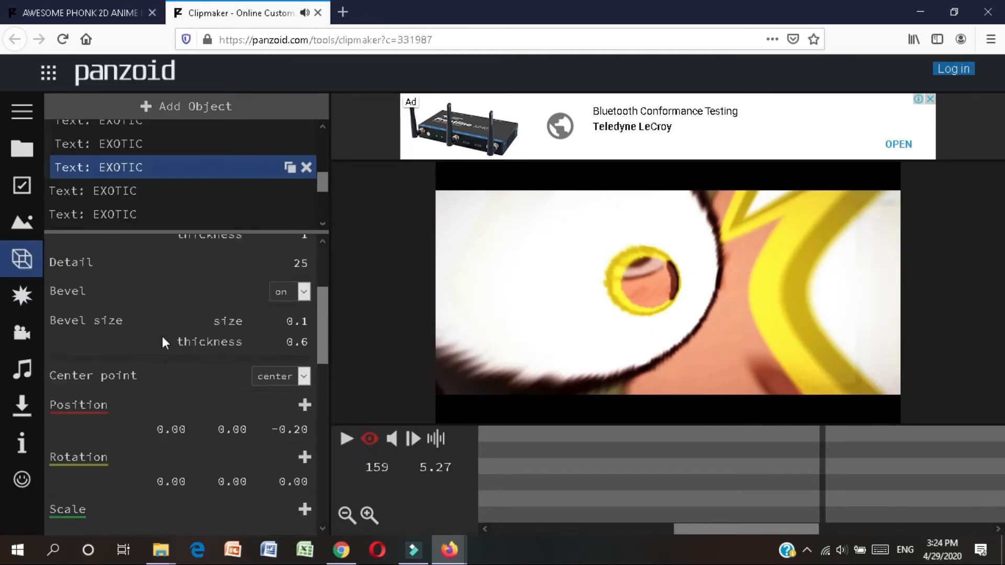
left_click(354, 443)
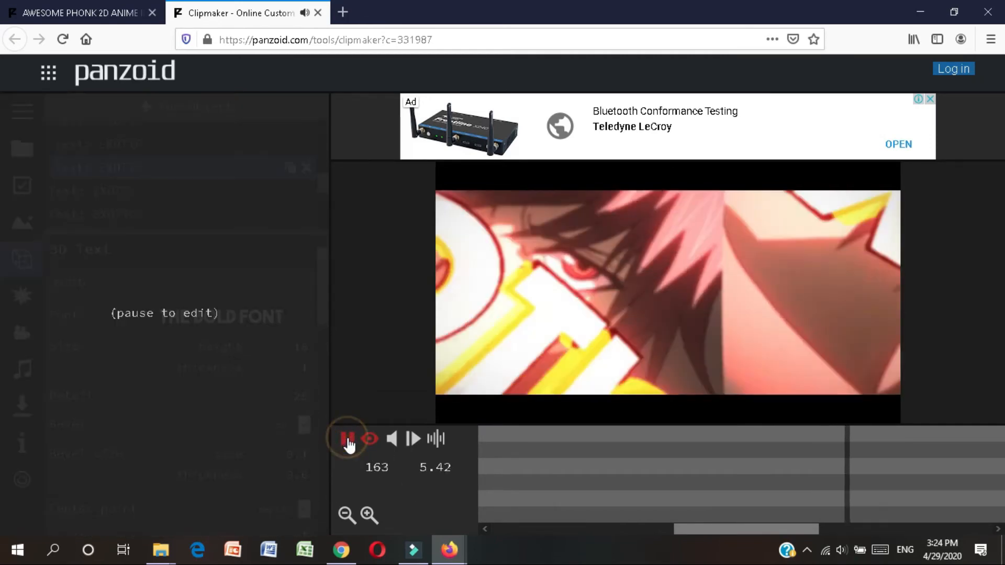
left_click(350, 441)
scroll(229, 180, "up", 3)
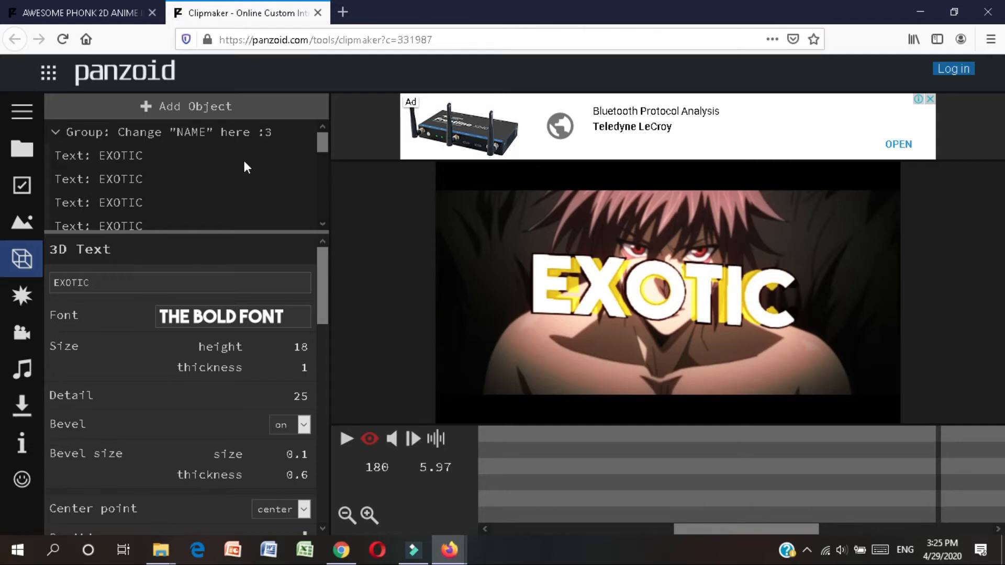
Return to the Panzoid creations gallery and search it for "outro"
left_click(113, 13)
scroll(516, 341, "down", 5)
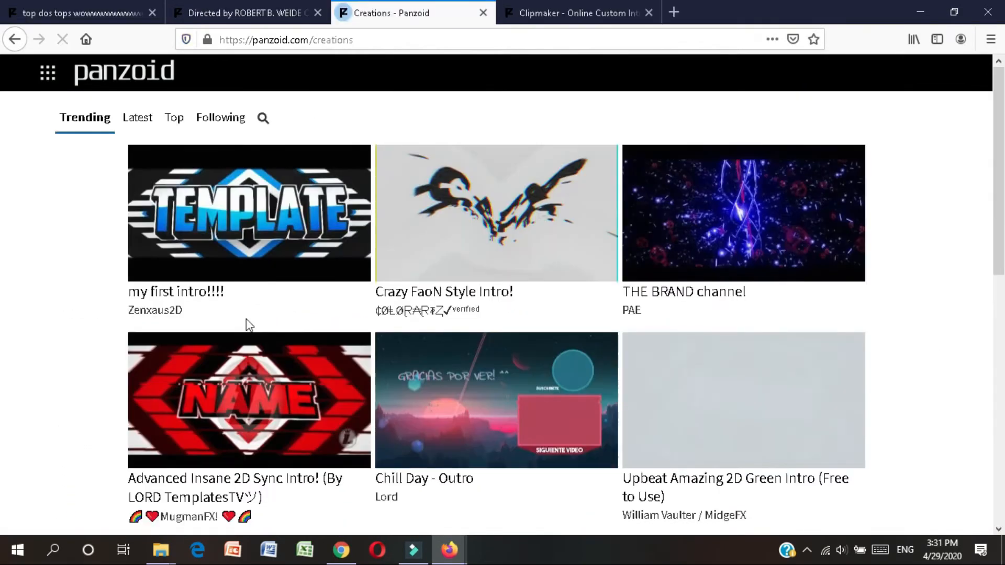
left_click(264, 120)
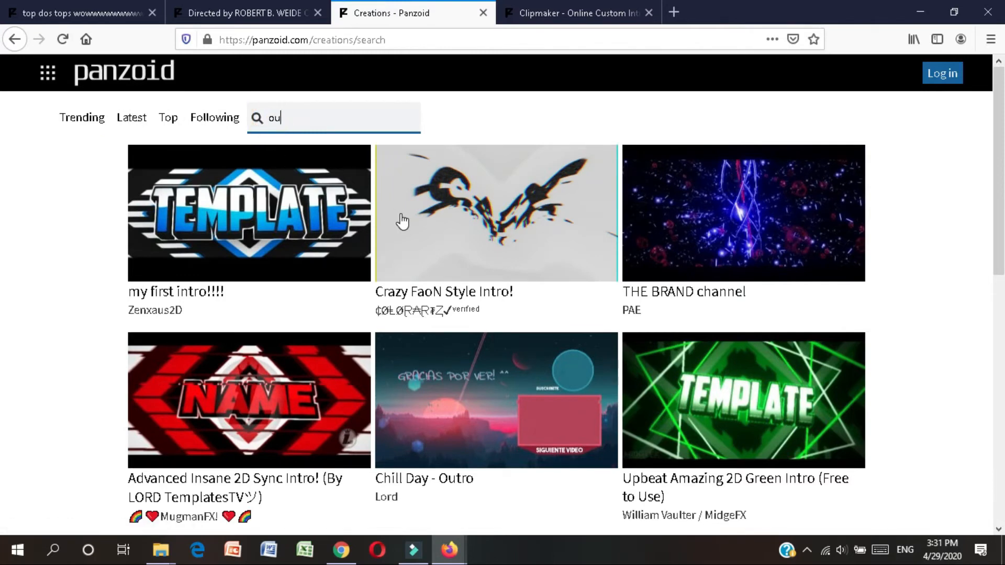
type("outro")
key("Return")
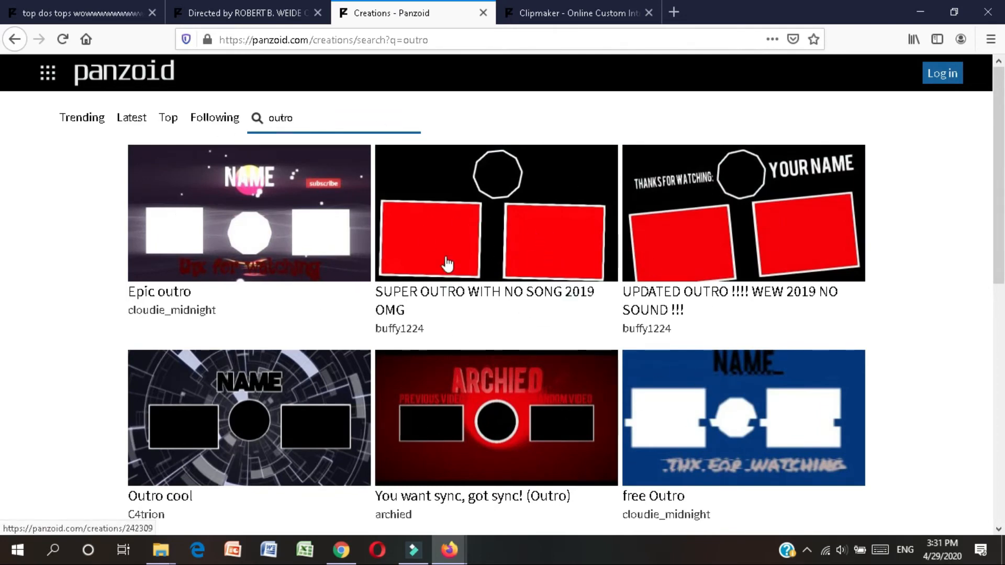
Browse the outro results, pick the cool halloween outro template and open it in Clipmaker
scroll(445, 272, "down", 5)
scroll(439, 296, "down", 5)
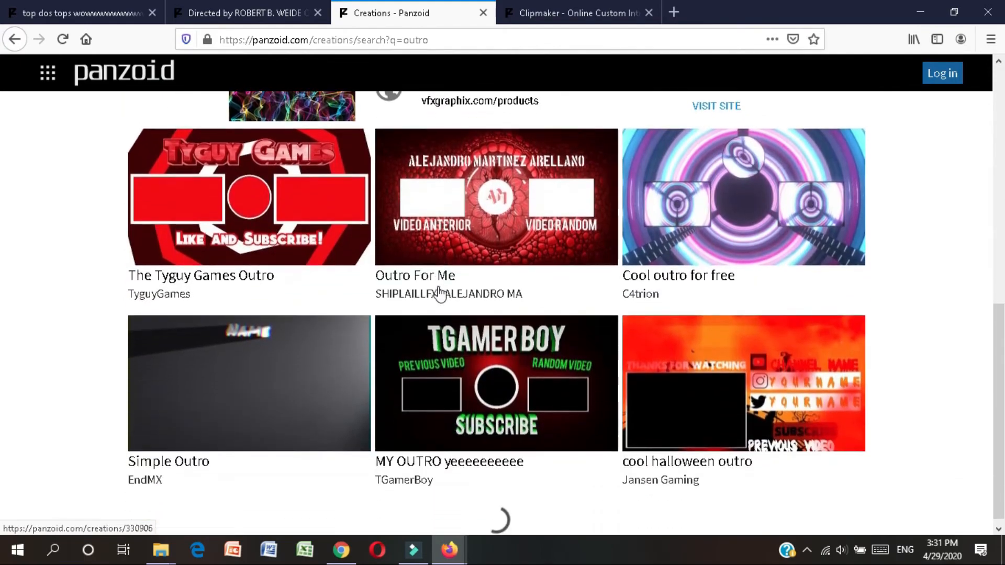
scroll(440, 290, "down", 6)
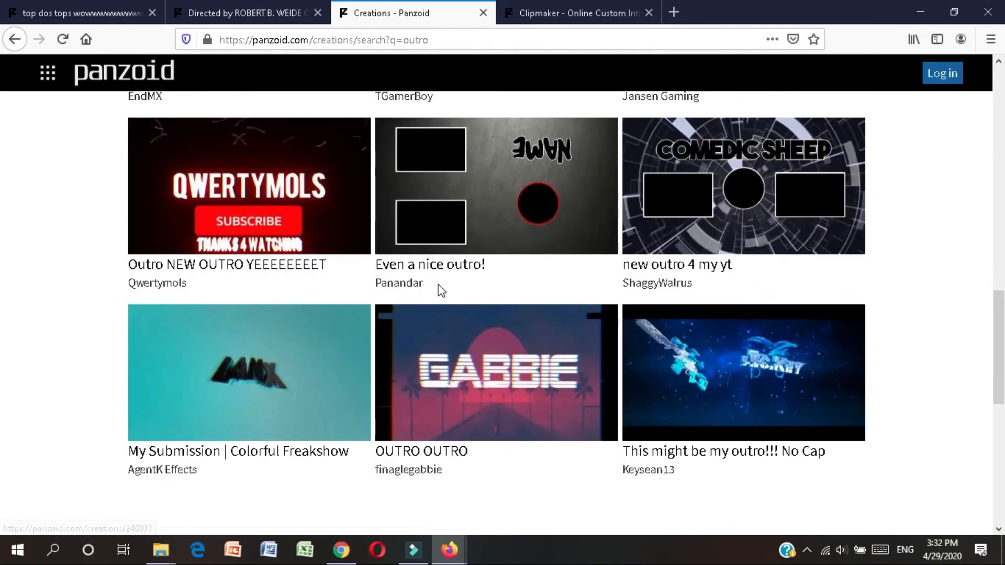
scroll(438, 286, "down", 7)
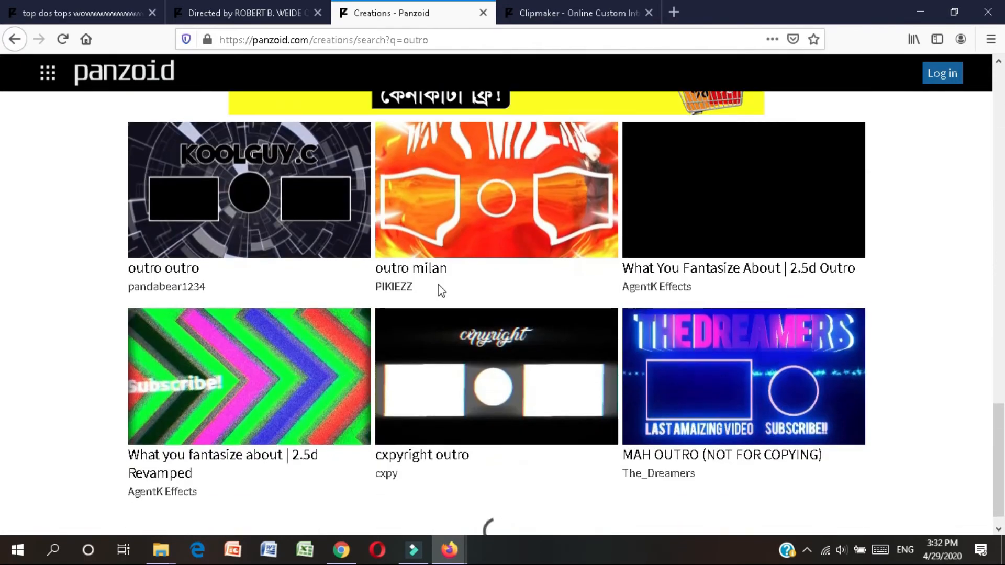
scroll(439, 289, "up", 8)
scroll(440, 292, "up", 5)
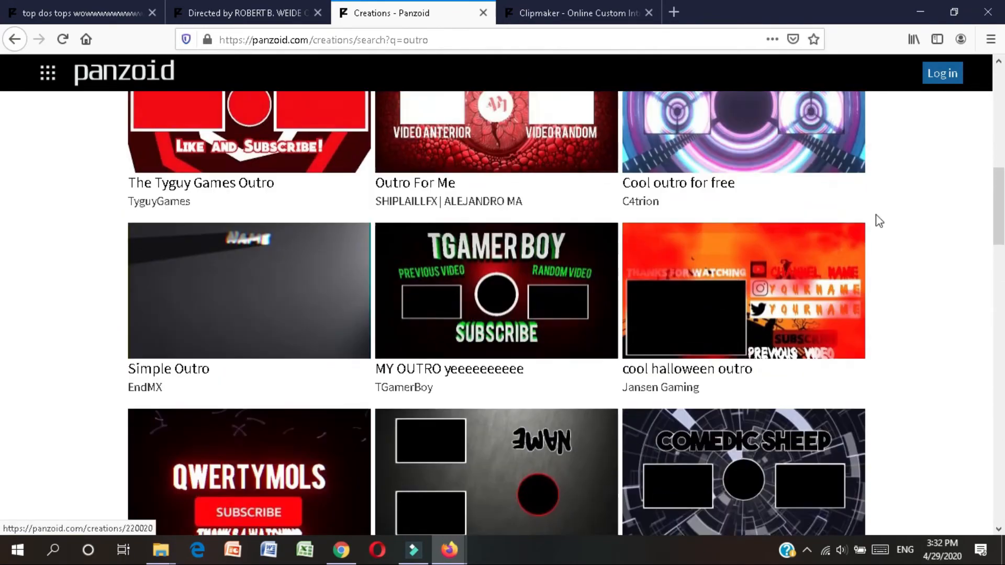
left_click(809, 295)
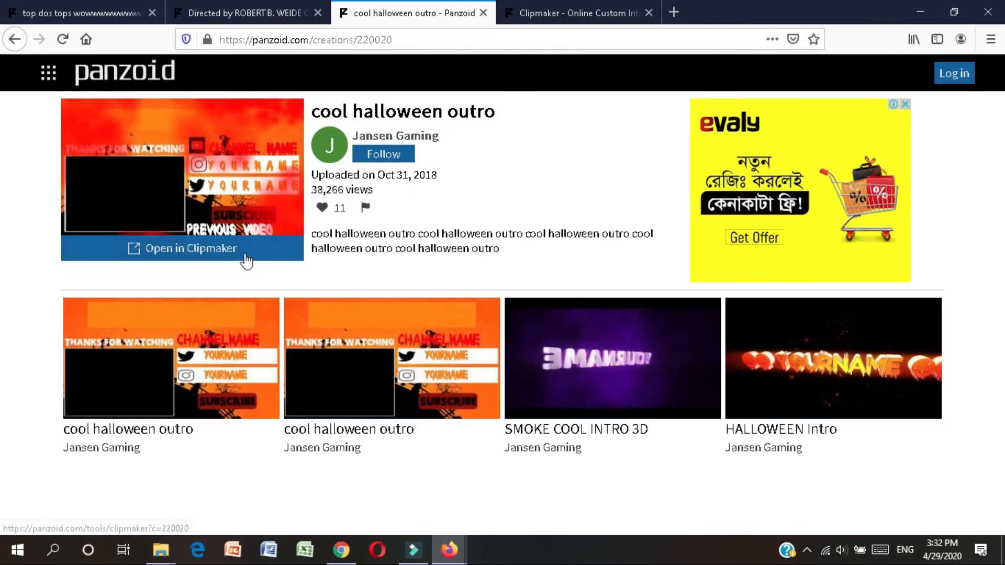
left_click(243, 250)
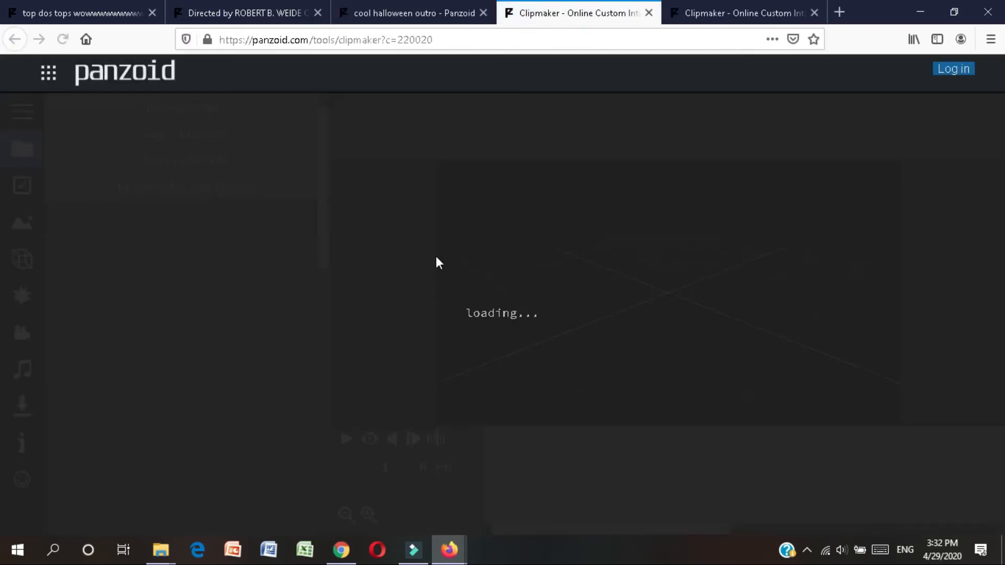